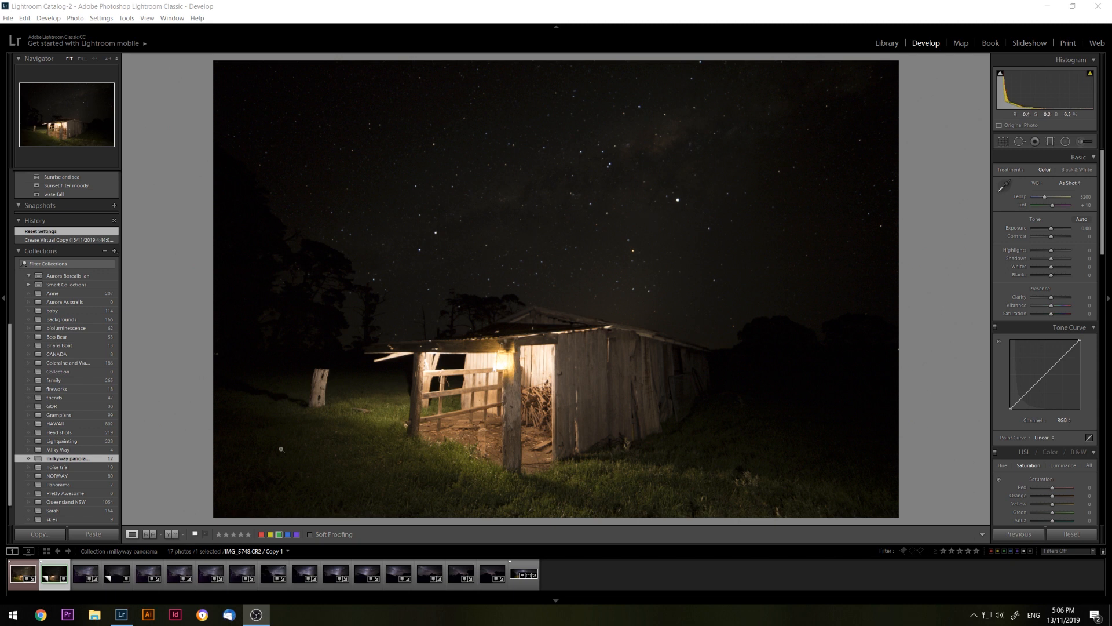
Open the edited lamp-lit shed photo IMG_5748.CR2 and set its sharpening masking to 83 while previewing the edge mask.
click(21, 576)
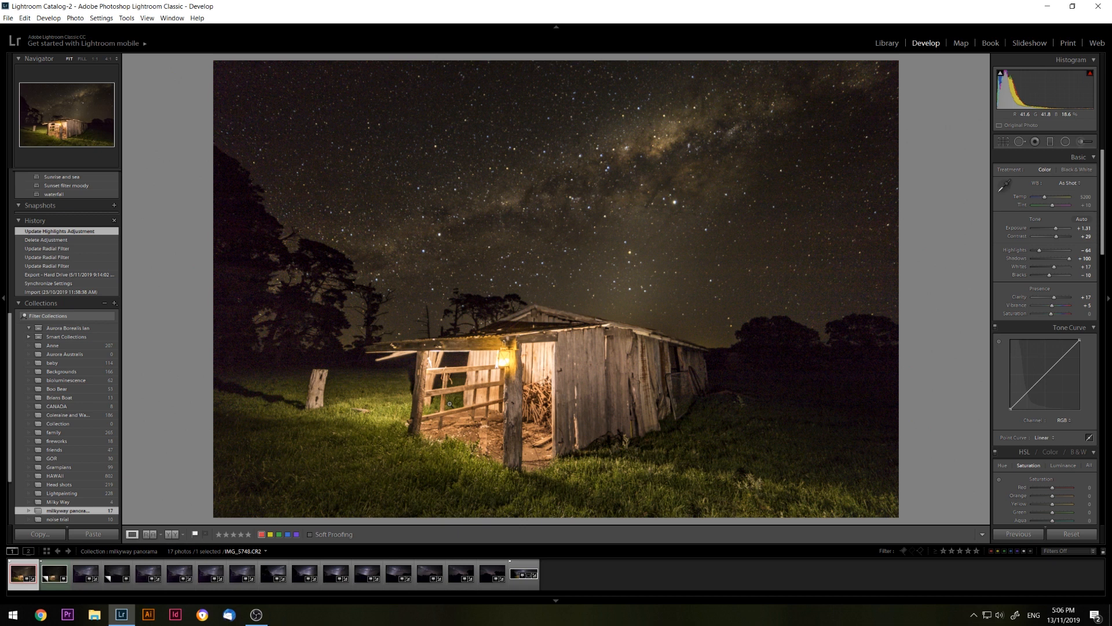
drag(1106, 251, 1109, 413)
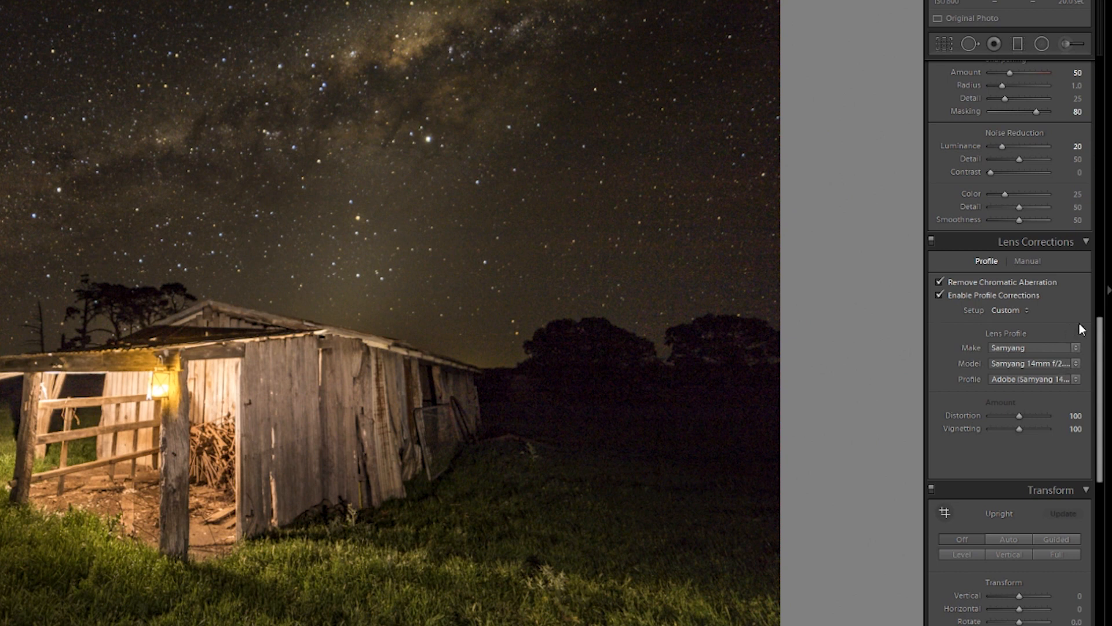
drag(1101, 348, 1092, 291)
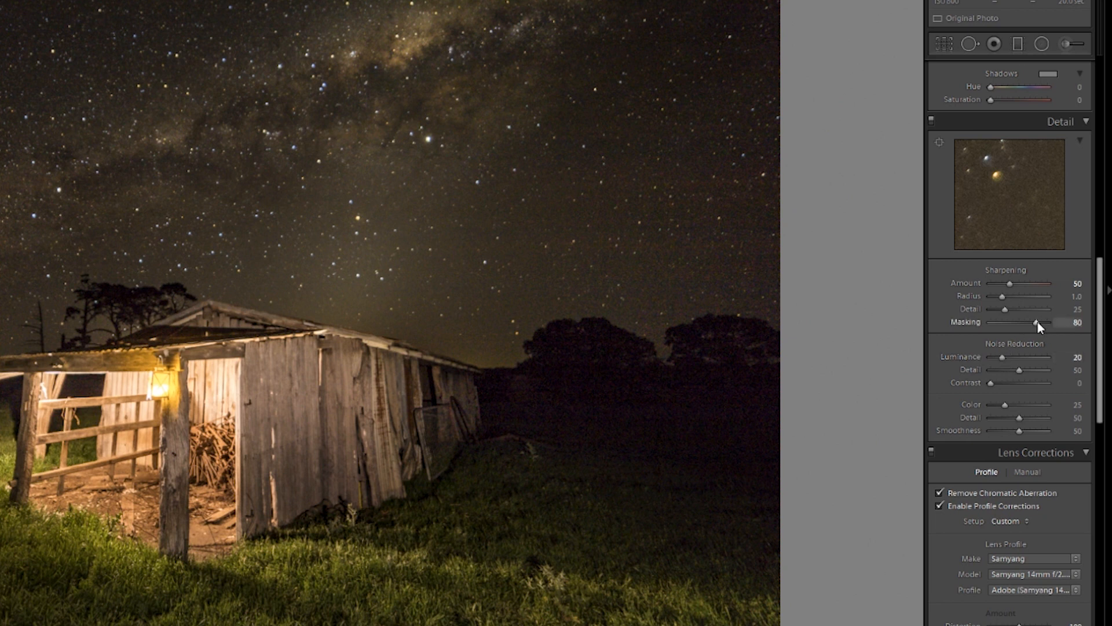
key(alt)
drag(1037, 321, 1036, 321)
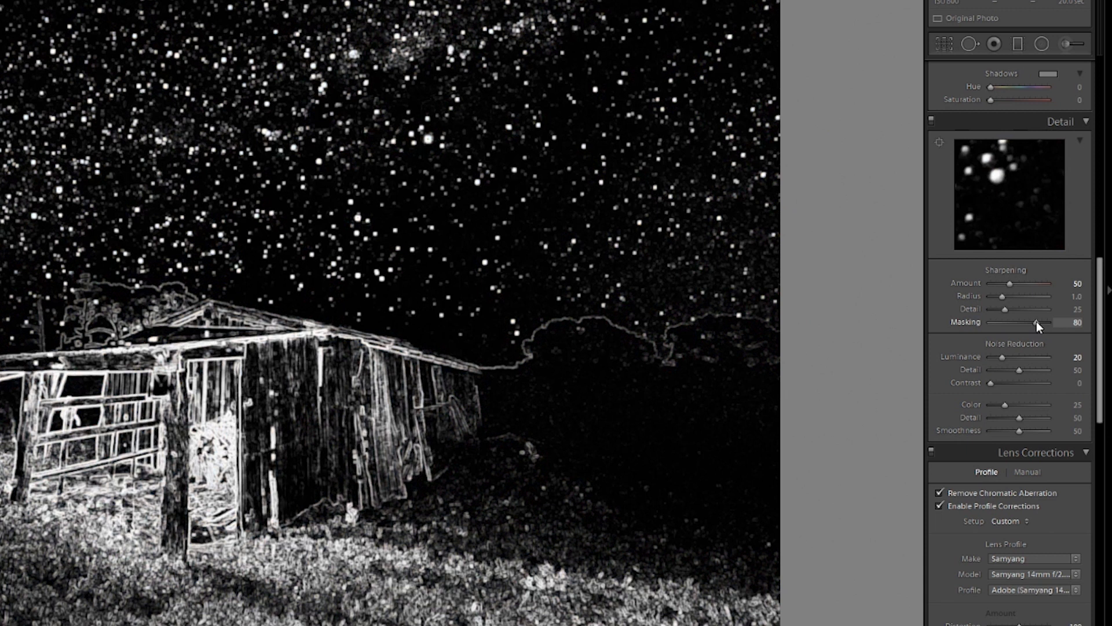
drag(1037, 321, 989, 321)
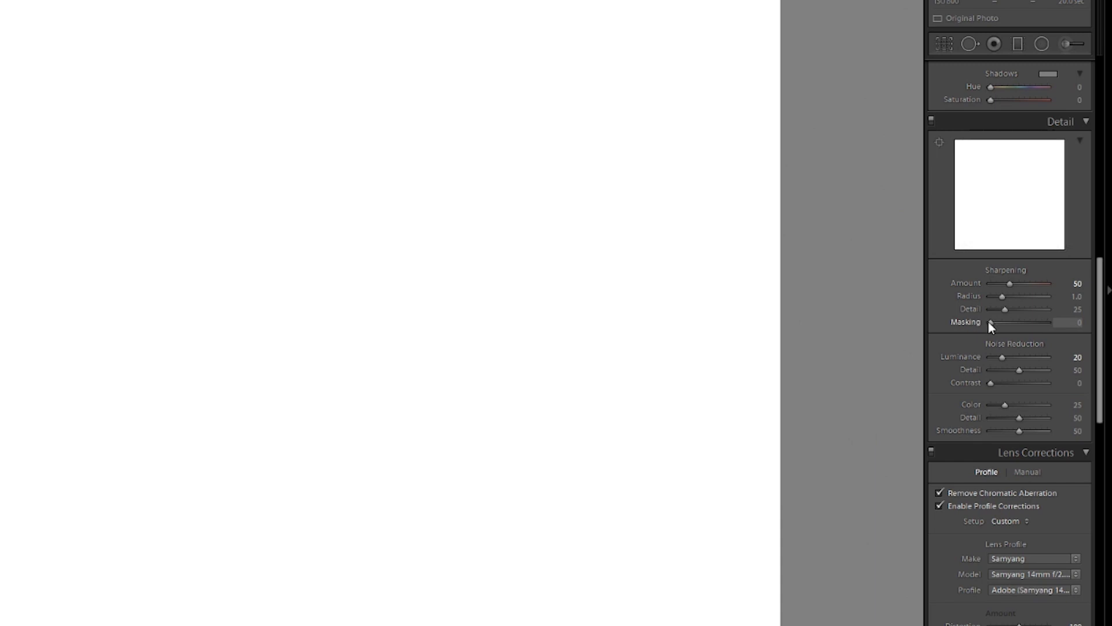
drag(993, 320, 1038, 323)
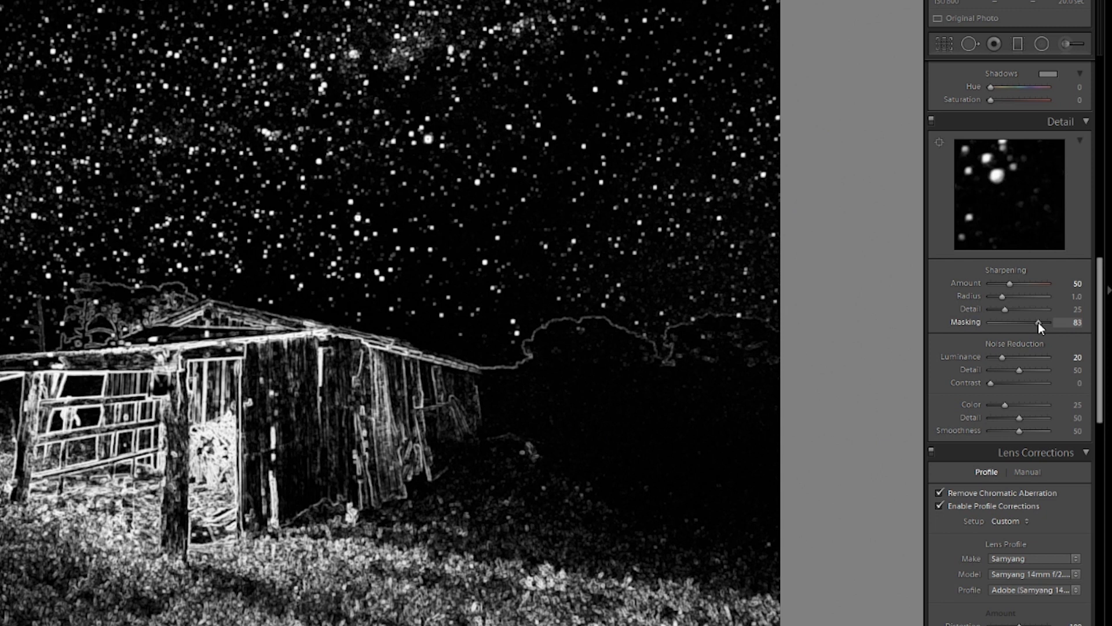
drag(1038, 323, 1038, 321)
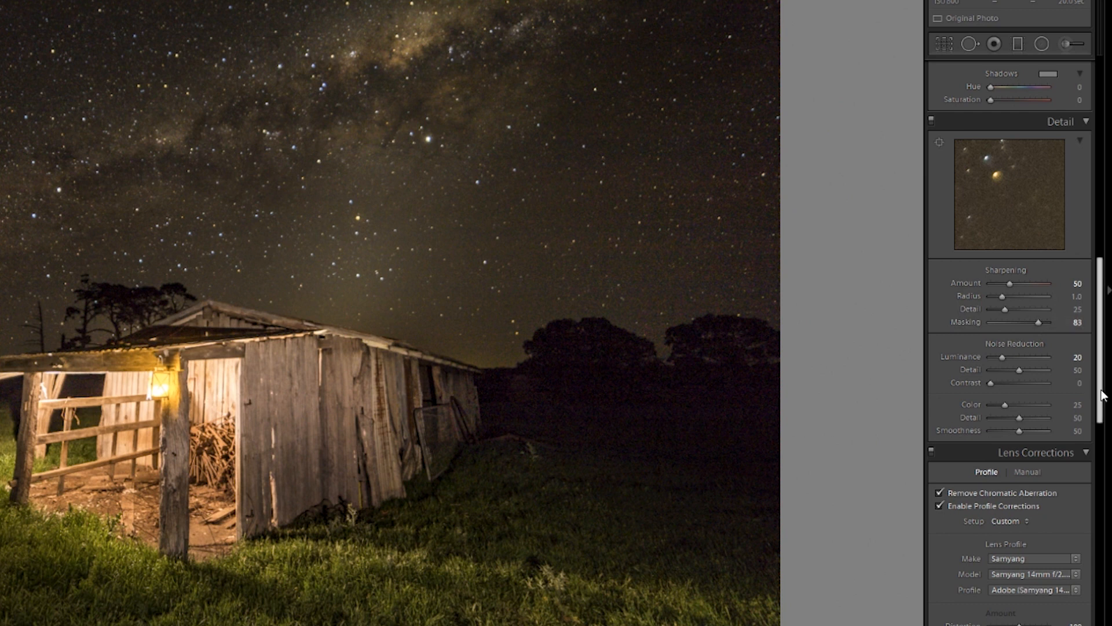
Try lowering the Shadows of the lamp-lit shed photo to −14 and restore them to +100.
drag(1102, 396, 1087, 164)
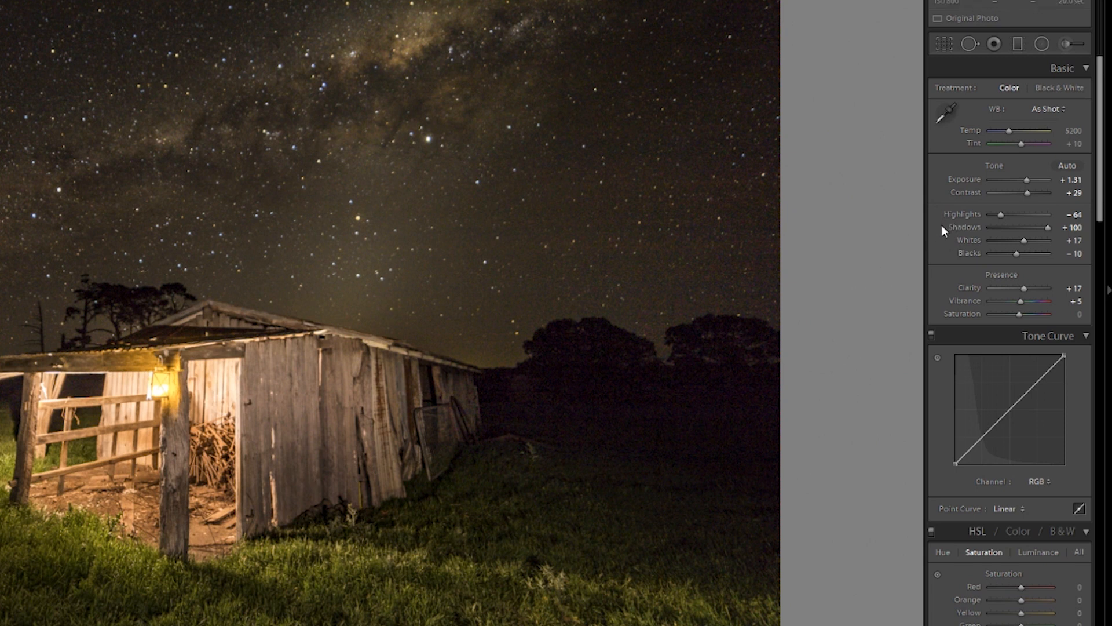
mouse_move(1026, 229)
mouse_down()
mouse_move(1049, 227)
mouse_move(1016, 227)
mouse_up()
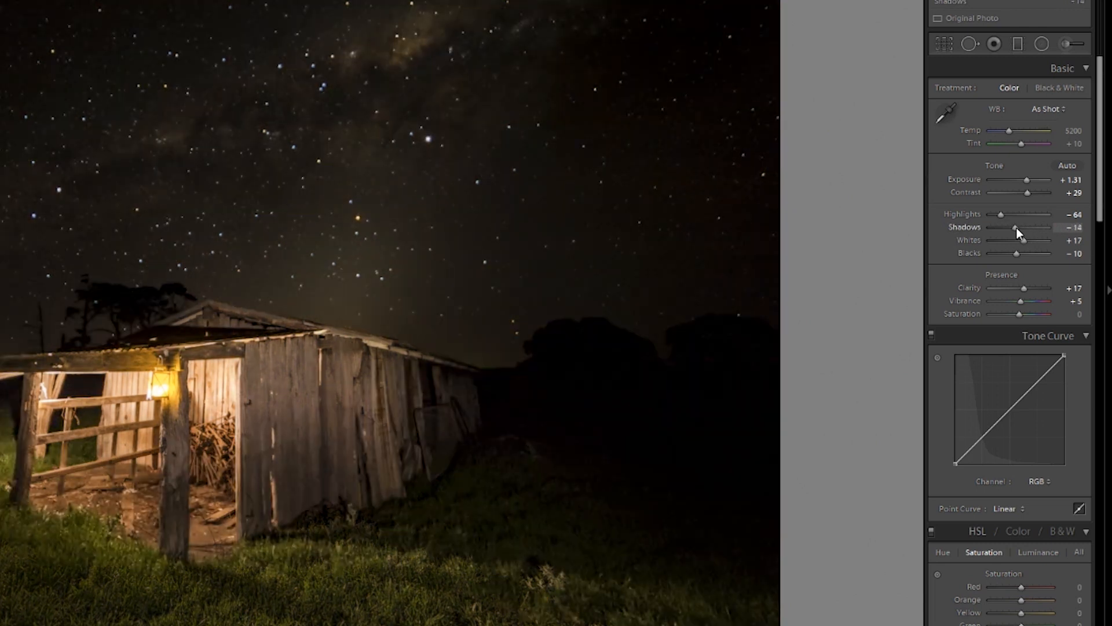
drag(1017, 227, 1037, 227)
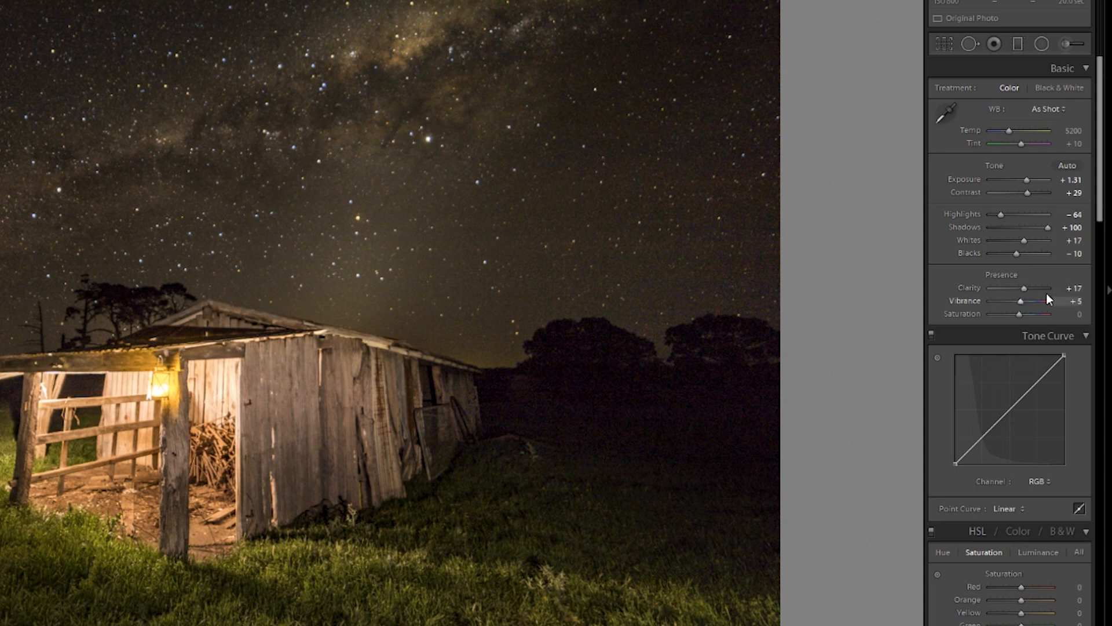
mouse_move(1101, 212)
mouse_down()
mouse_move(1101, 350)
mouse_move(1102, 218)
mouse_up()
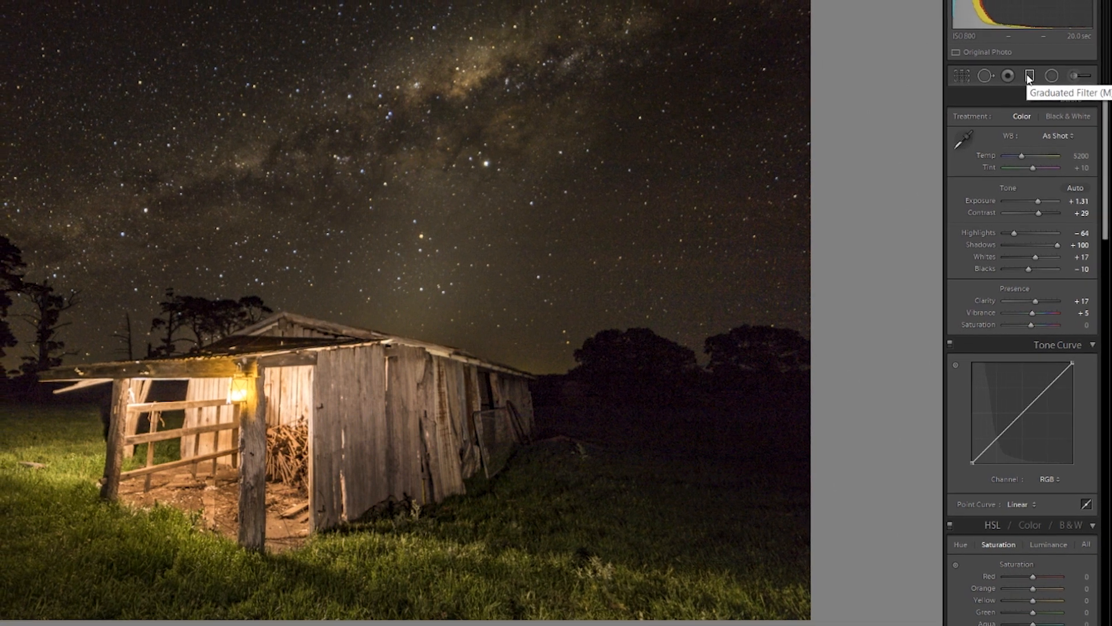
Inspect the settings of the existing graduated filter across the foreground and close the tool.
click(1029, 77)
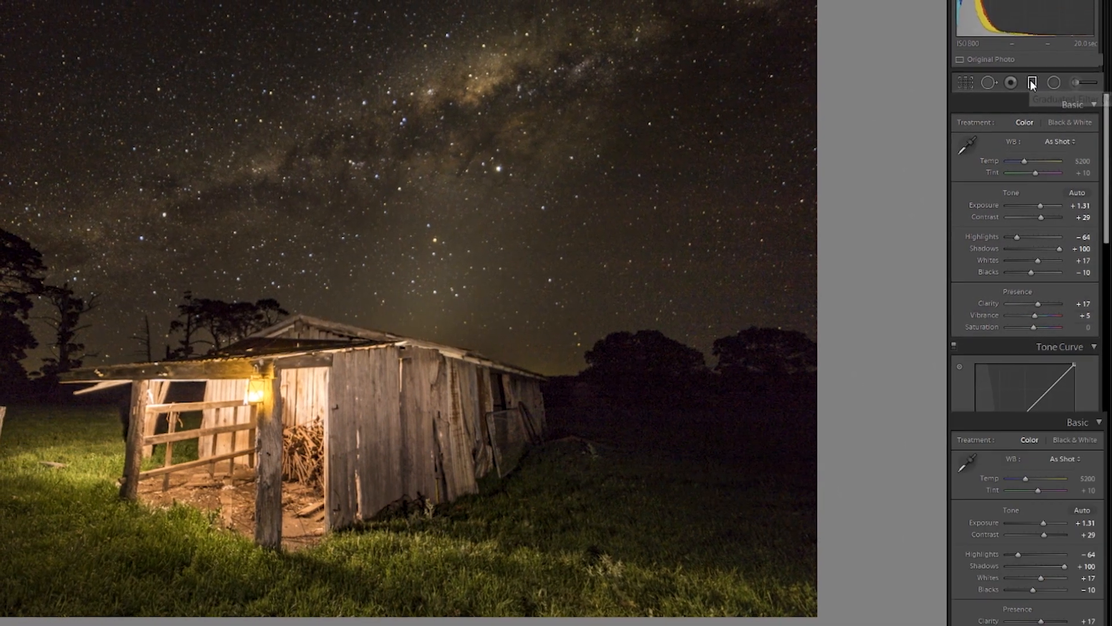
click(305, 449)
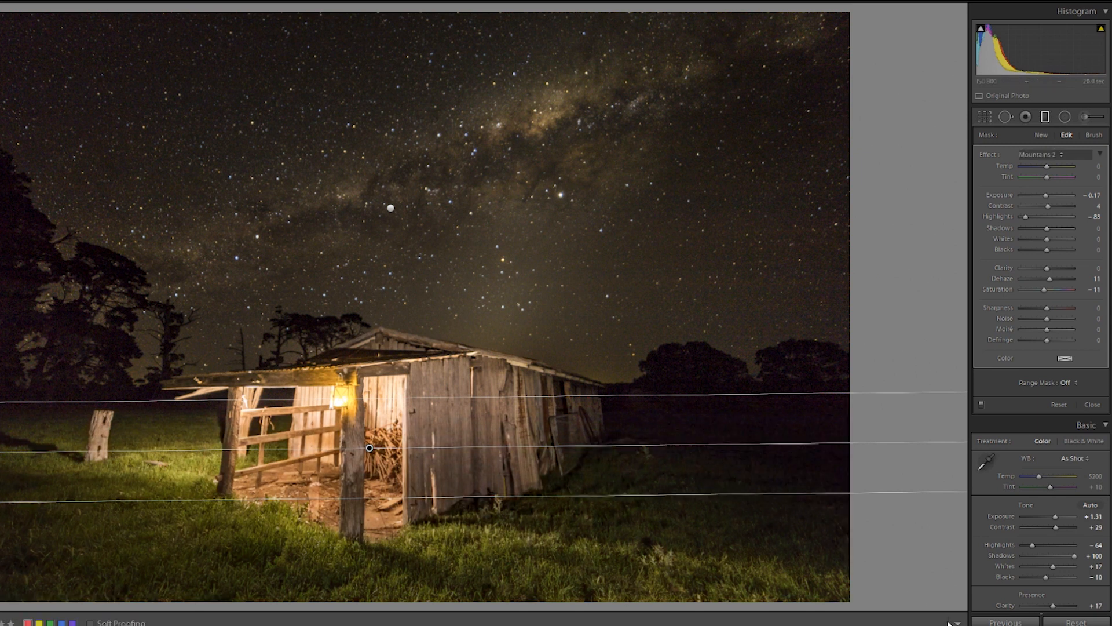
key(m)
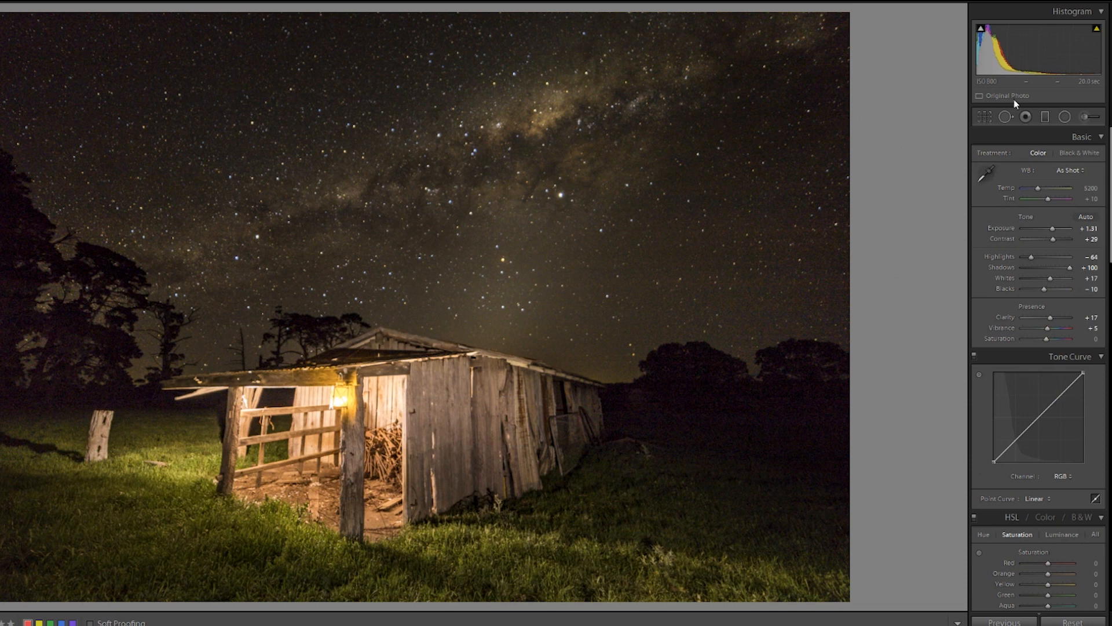
Inspect the existing radial filter around the shed and compare the image with radial filters disabled and enabled.
click(1064, 117)
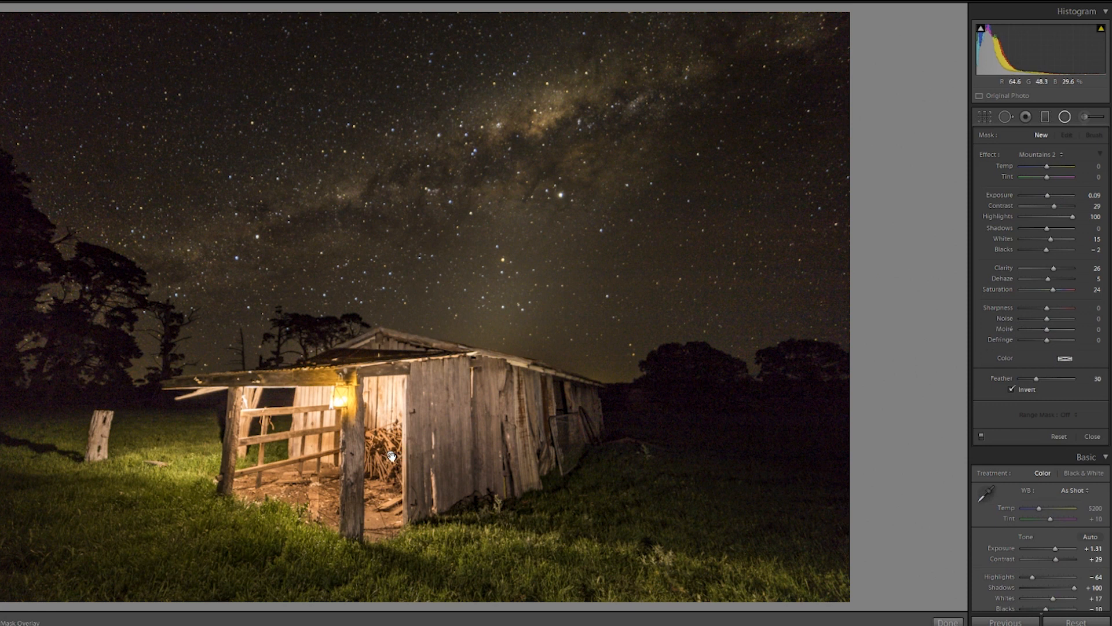
click(392, 456)
mouse_move(392, 457)
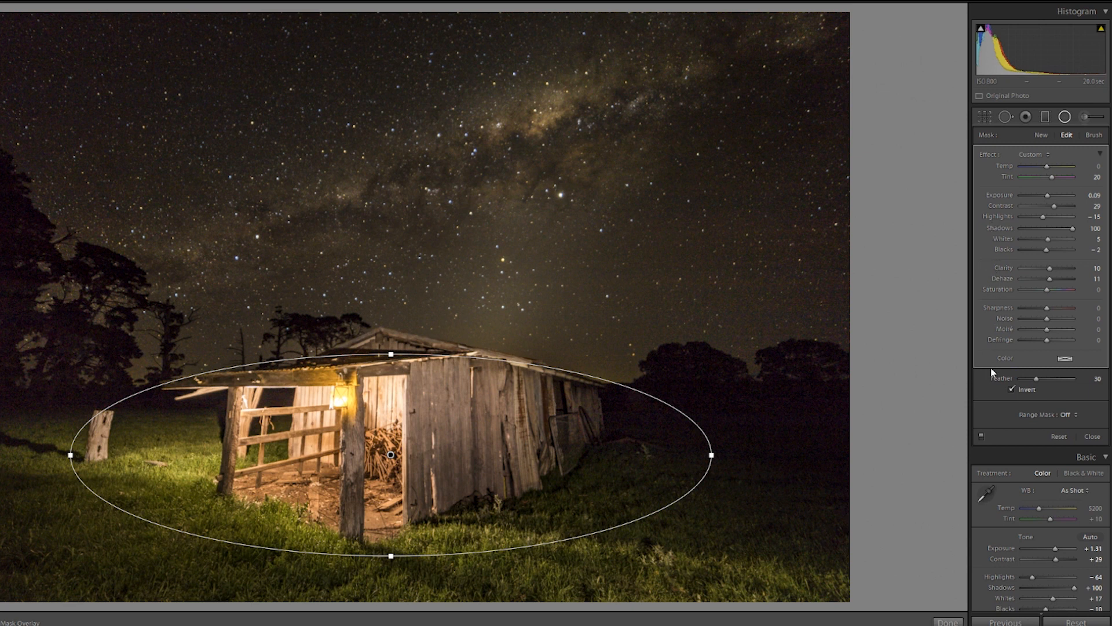
click(982, 437)
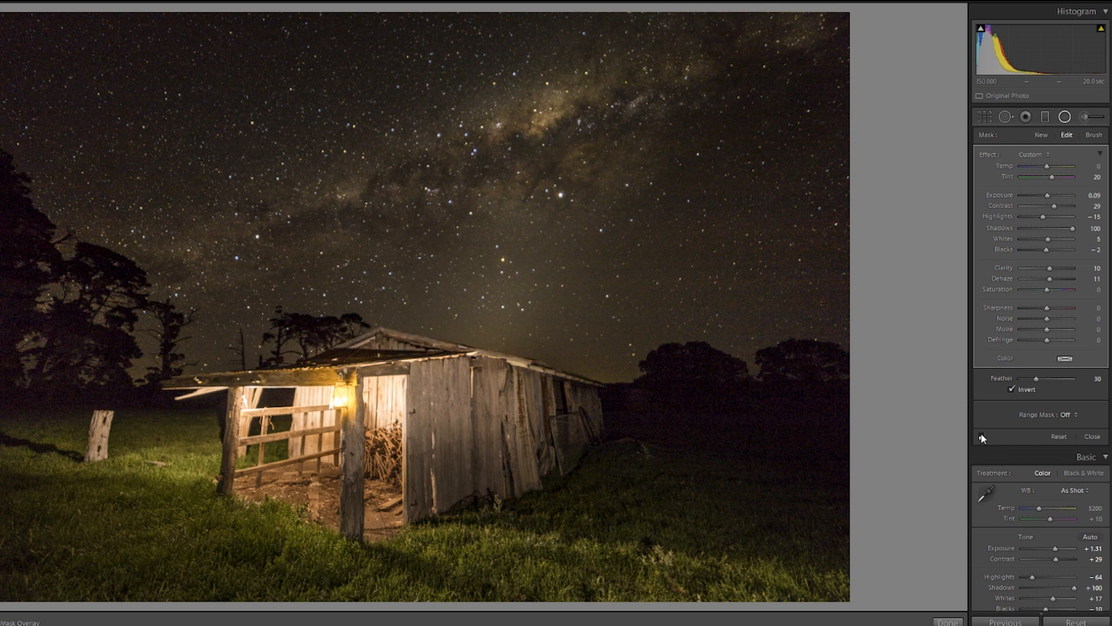
click(981, 438)
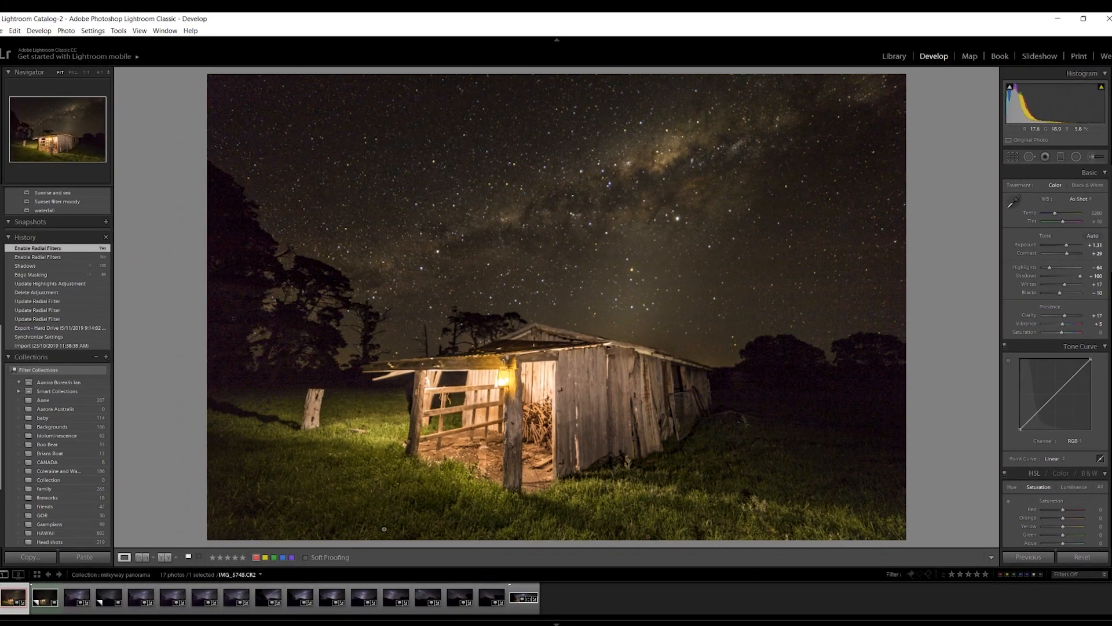
Select the unedited Milky Way shed copy, check its exposure metadata in the Library module, and return to Develop.
click(105, 598)
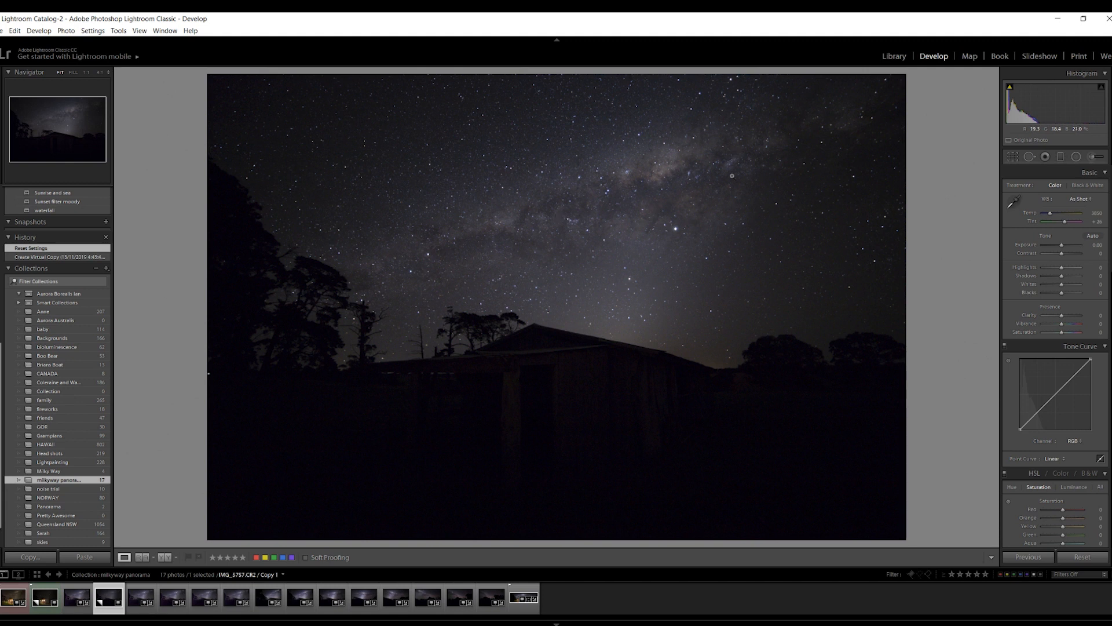
click(894, 56)
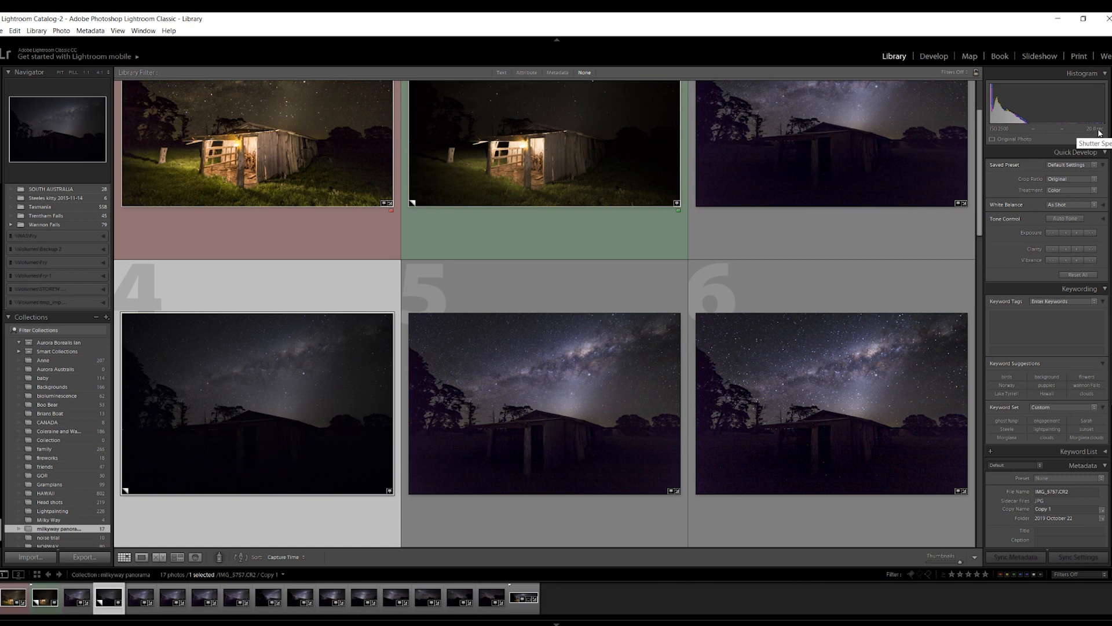
click(933, 56)
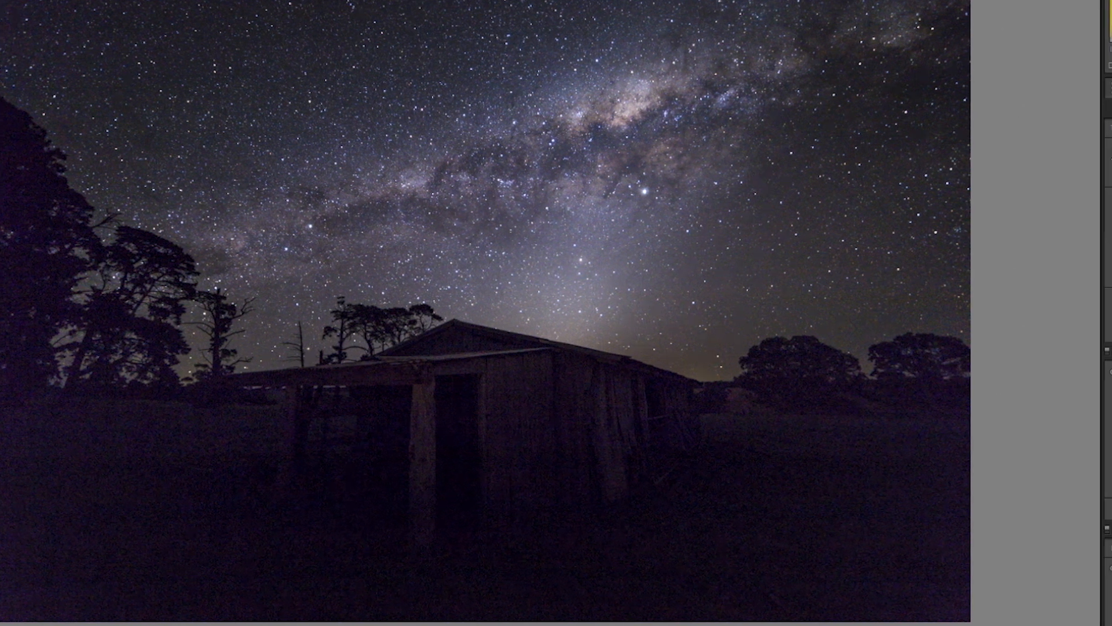
Set the sharpening masking of the edited Milky Way photo to 83 while previewing the edge mask.
scroll(1094, 348, down, 10)
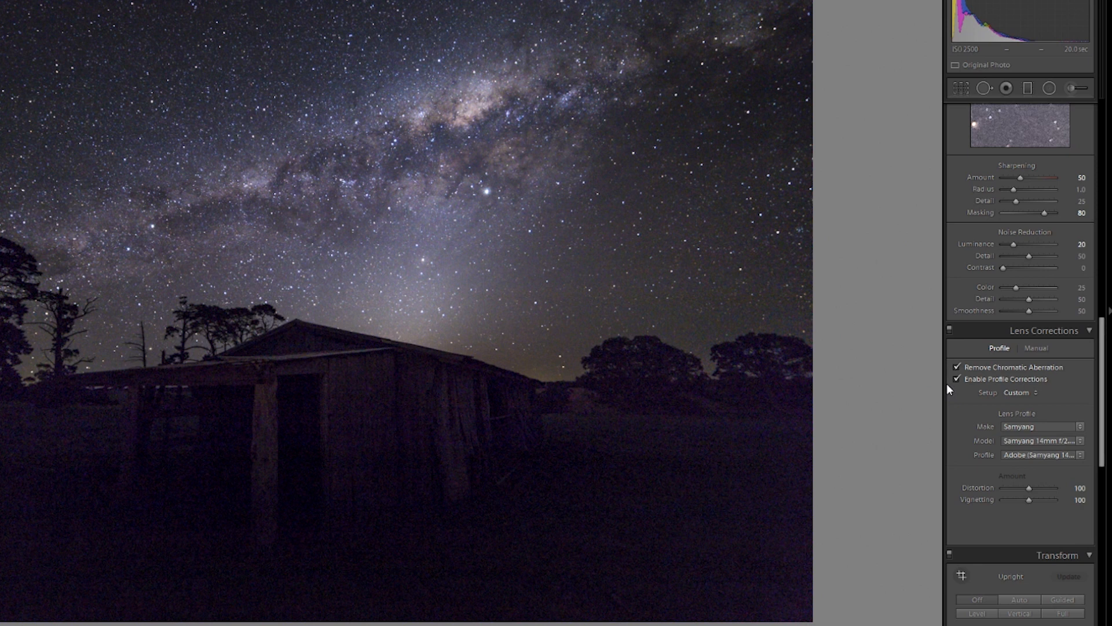
drag(1104, 381, 1106, 340)
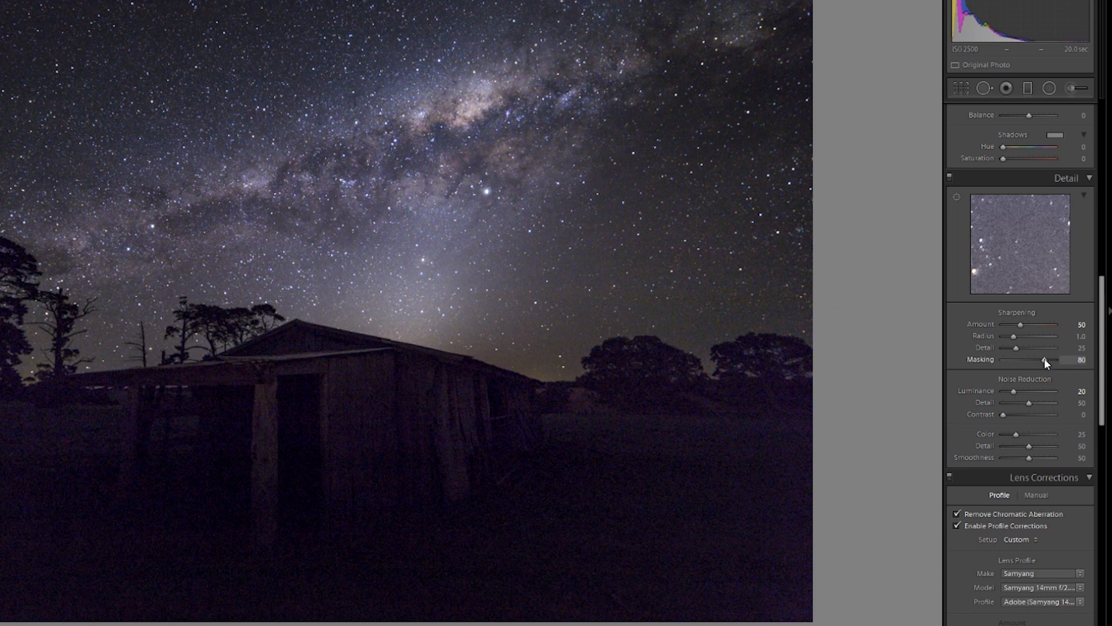
key(alt)
drag(1045, 359, 990, 359)
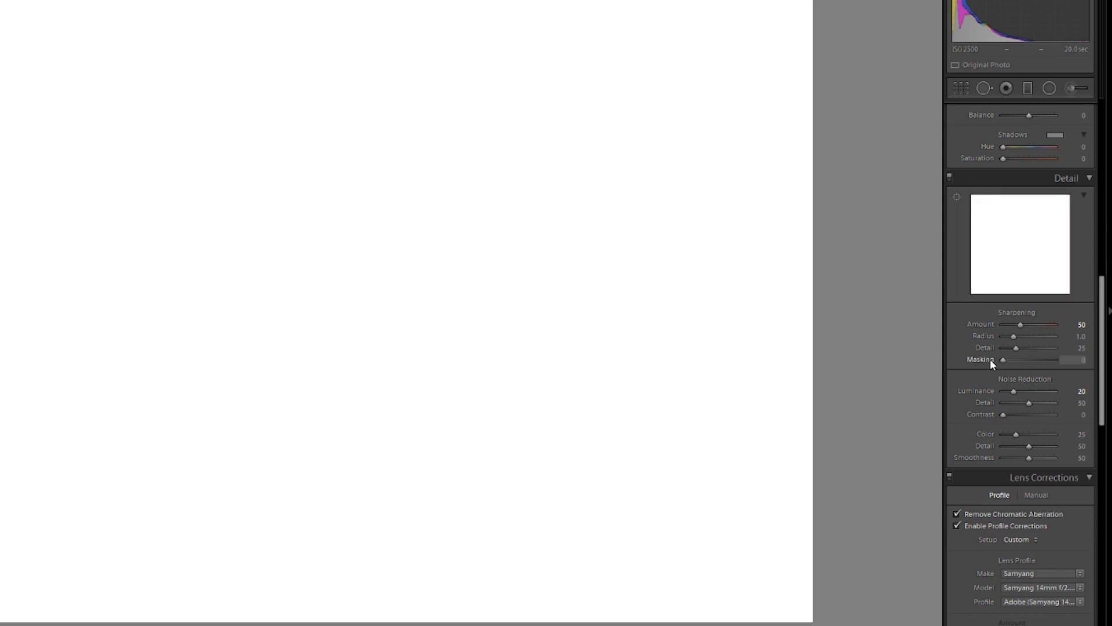
drag(990, 360, 1042, 359)
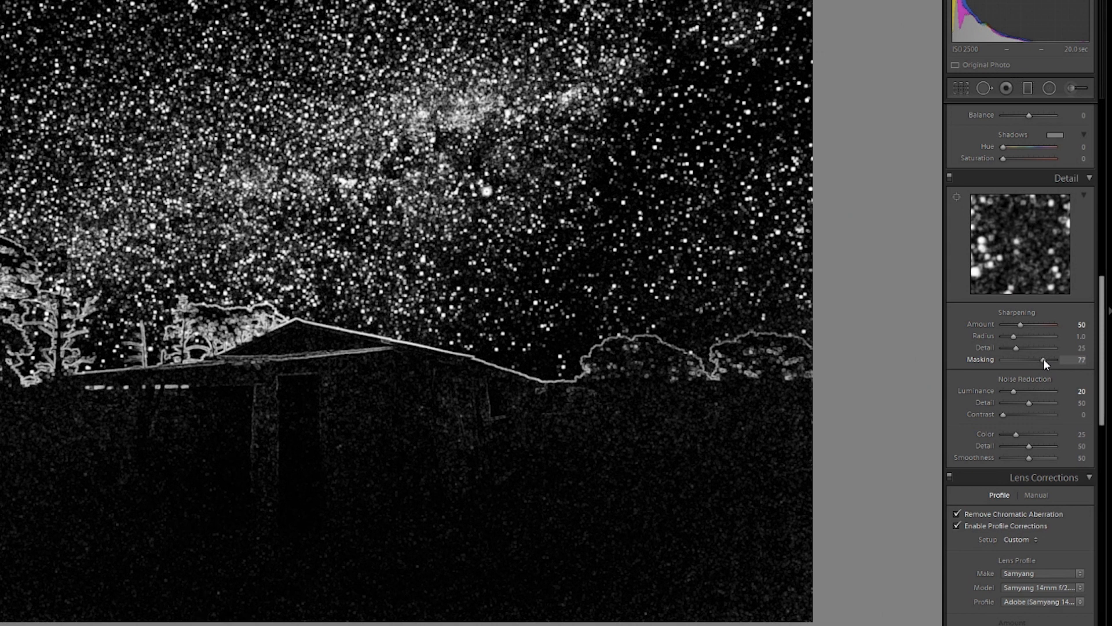
drag(1045, 359, 1047, 358)
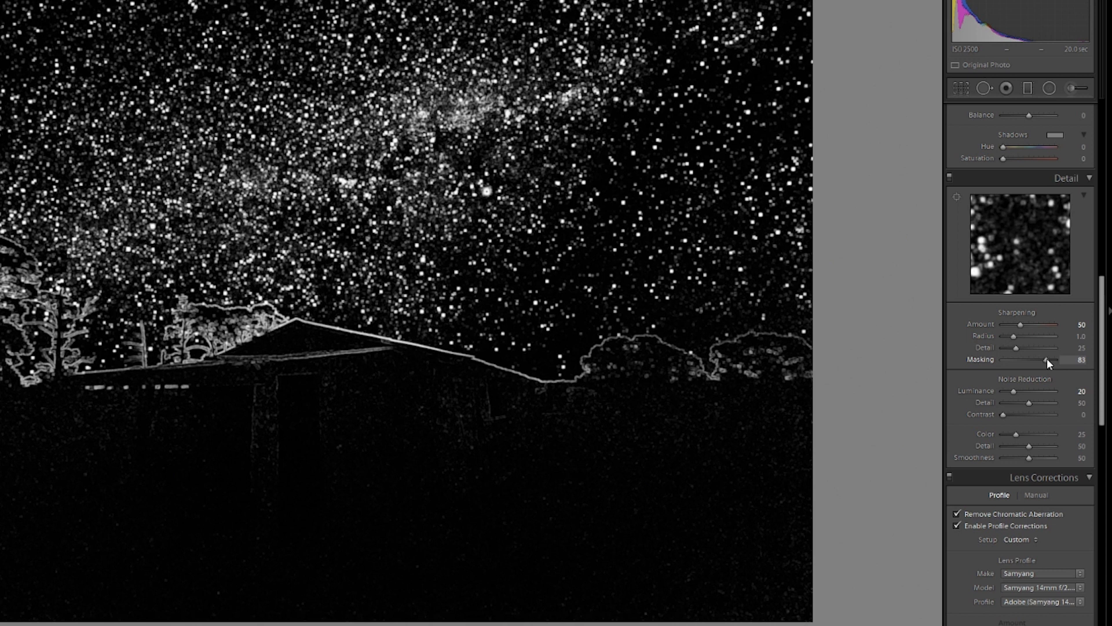
drag(1047, 358, 1048, 358)
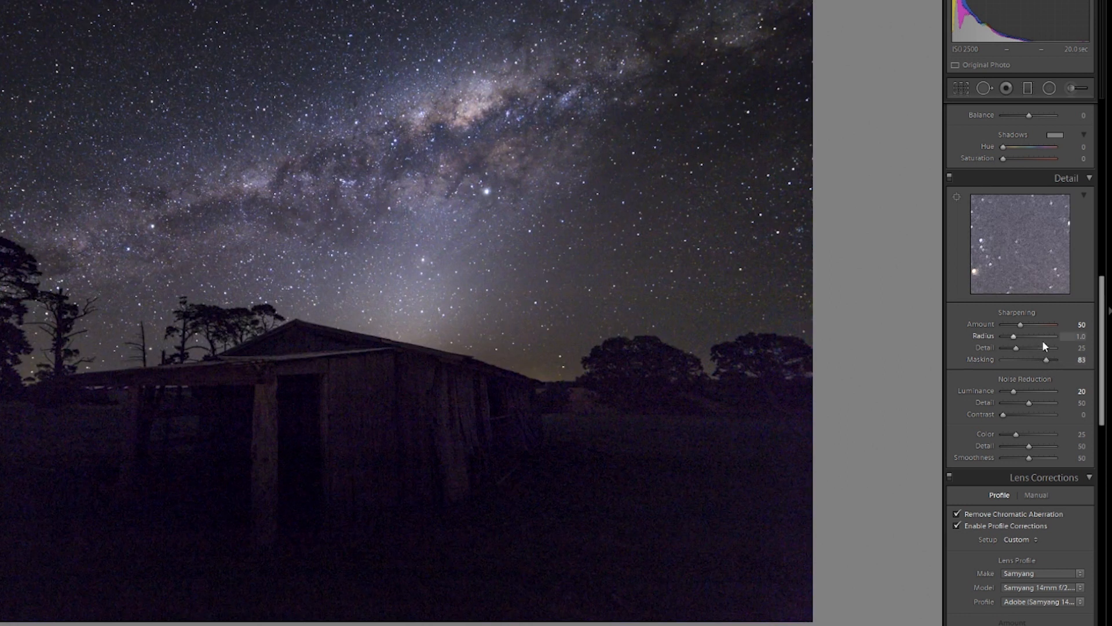
Select the existing graduated filter over the Milky Way sky, then show and hide its mask overlay.
drag(1104, 397, 1091, 203)
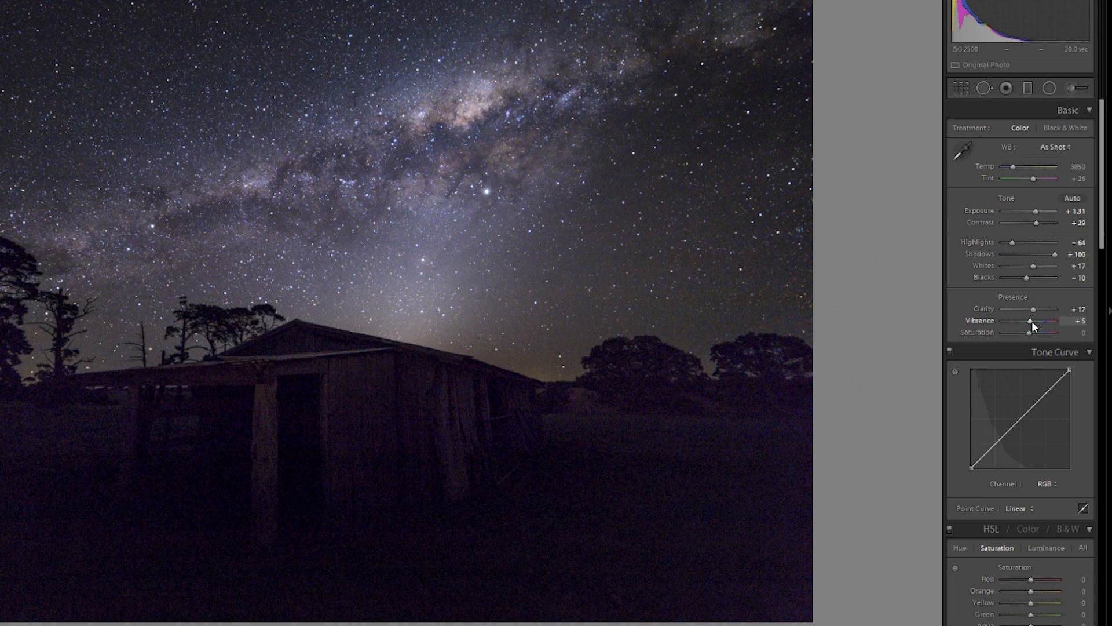
click(1027, 88)
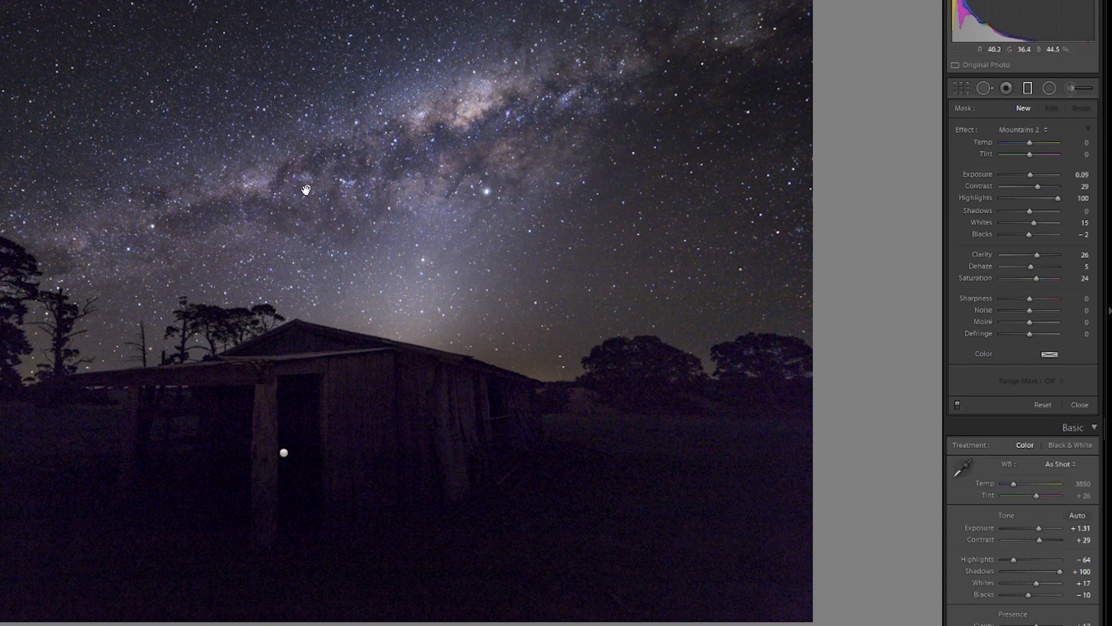
click(306, 190)
key(o)
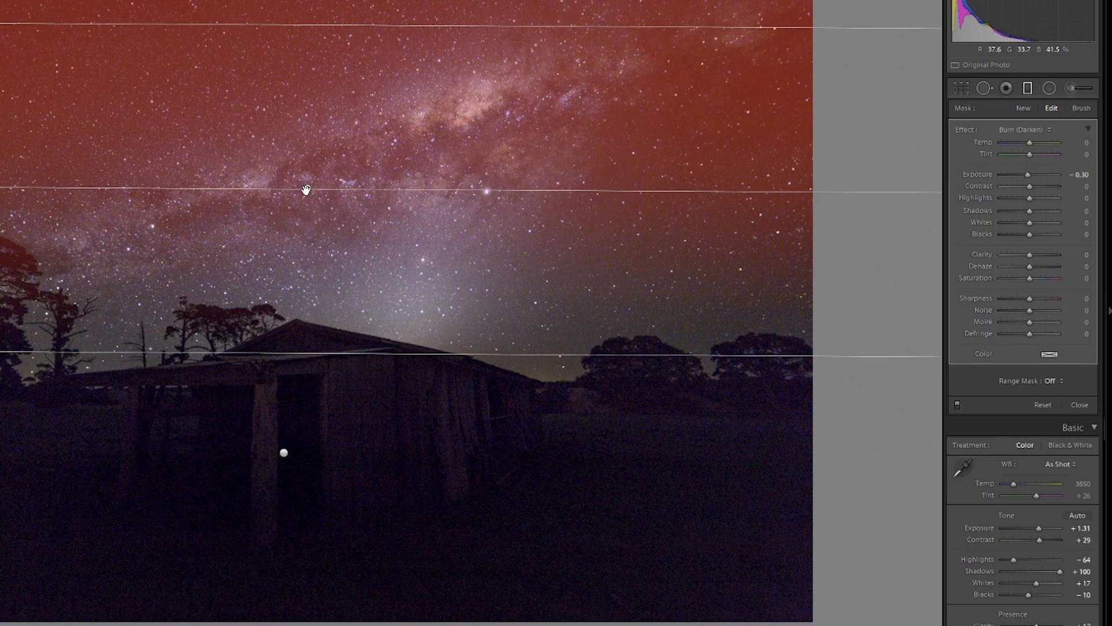
key(o)
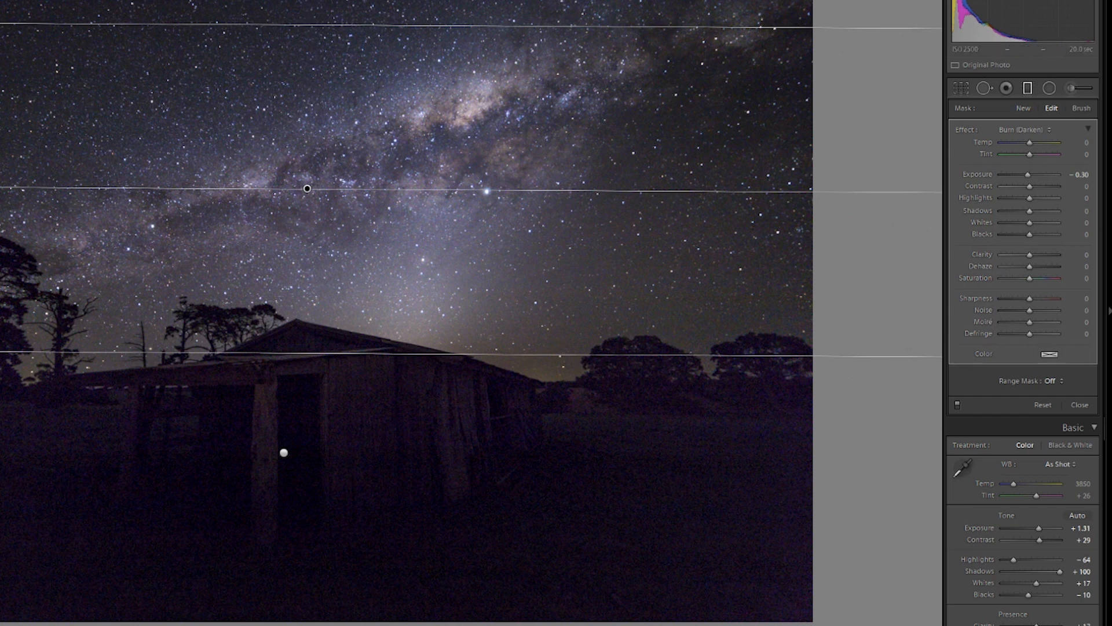
Reopen the Graduated Filter tool and compare the Milky Way photo with its graduated filters disabled and enabled.
click(1028, 88)
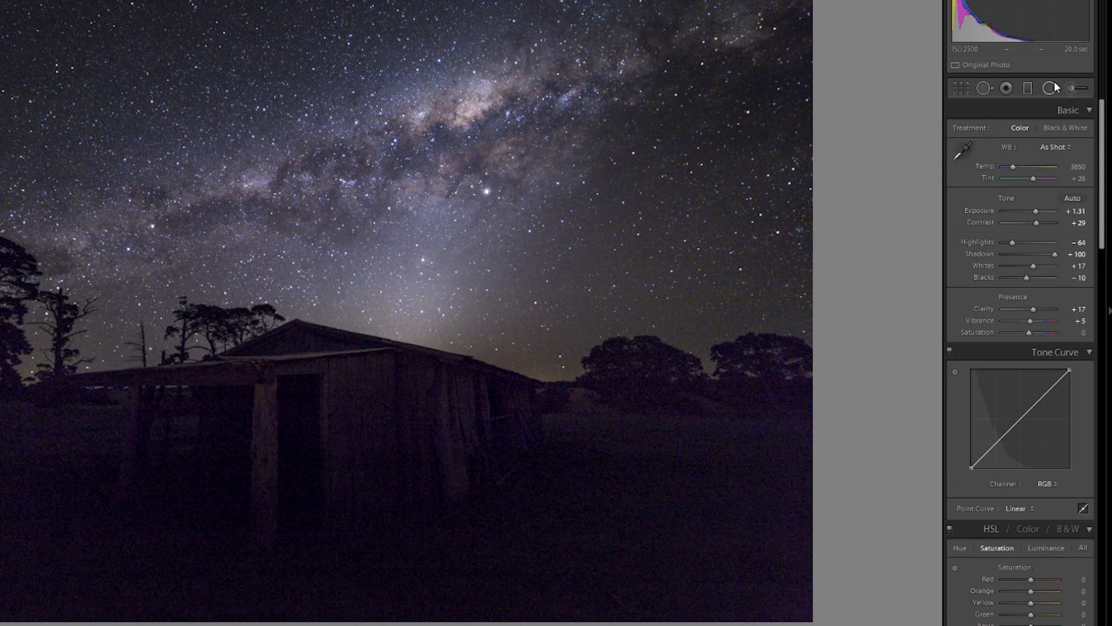
click(1029, 89)
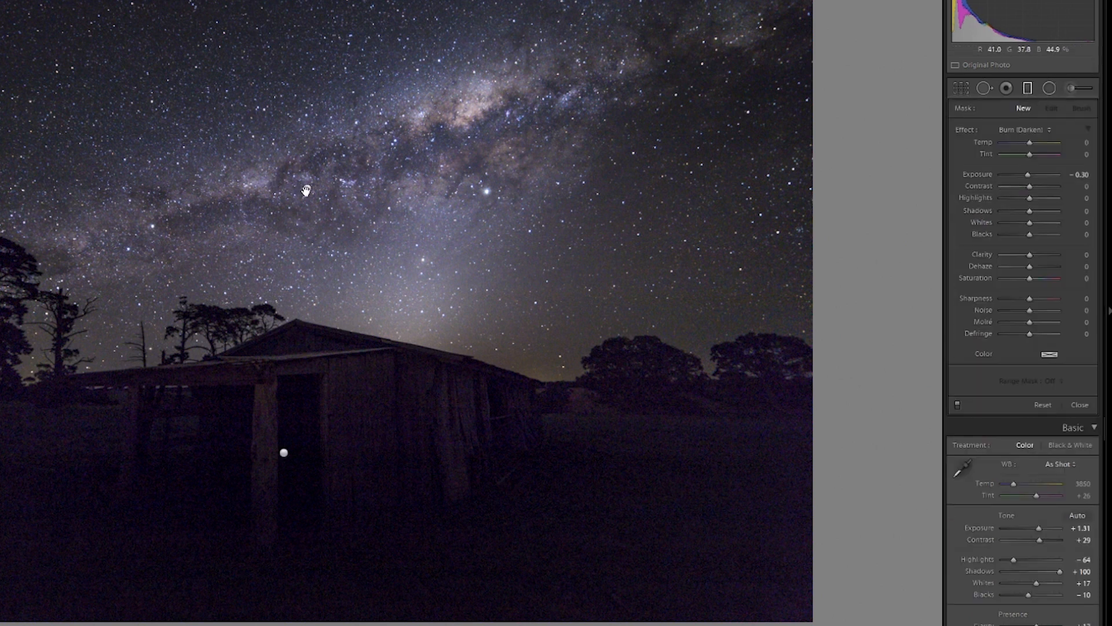
click(957, 405)
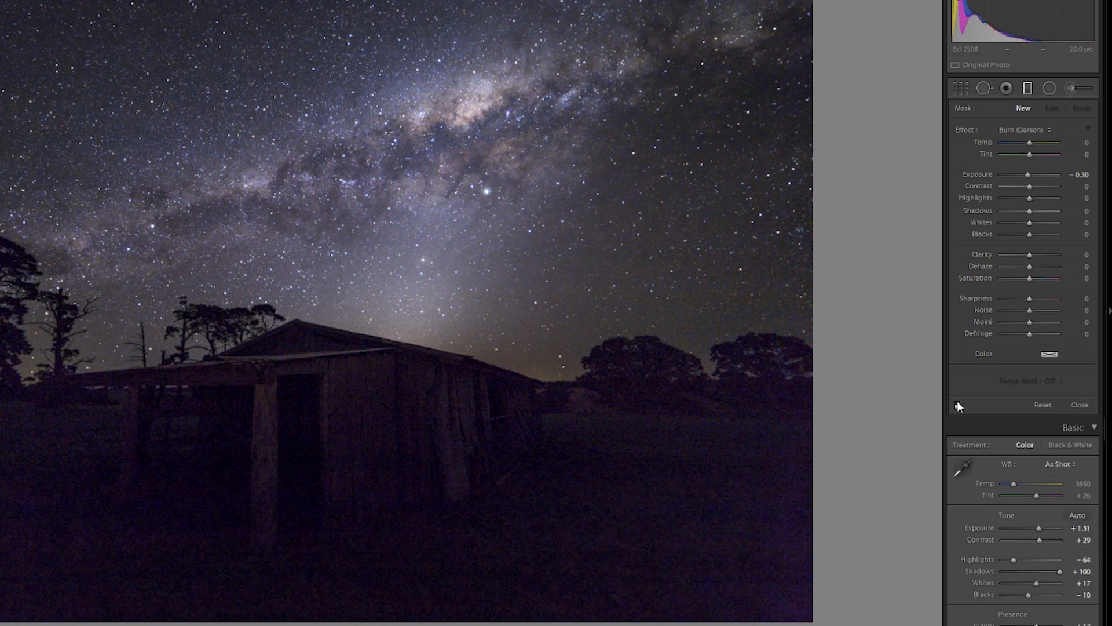
click(957, 404)
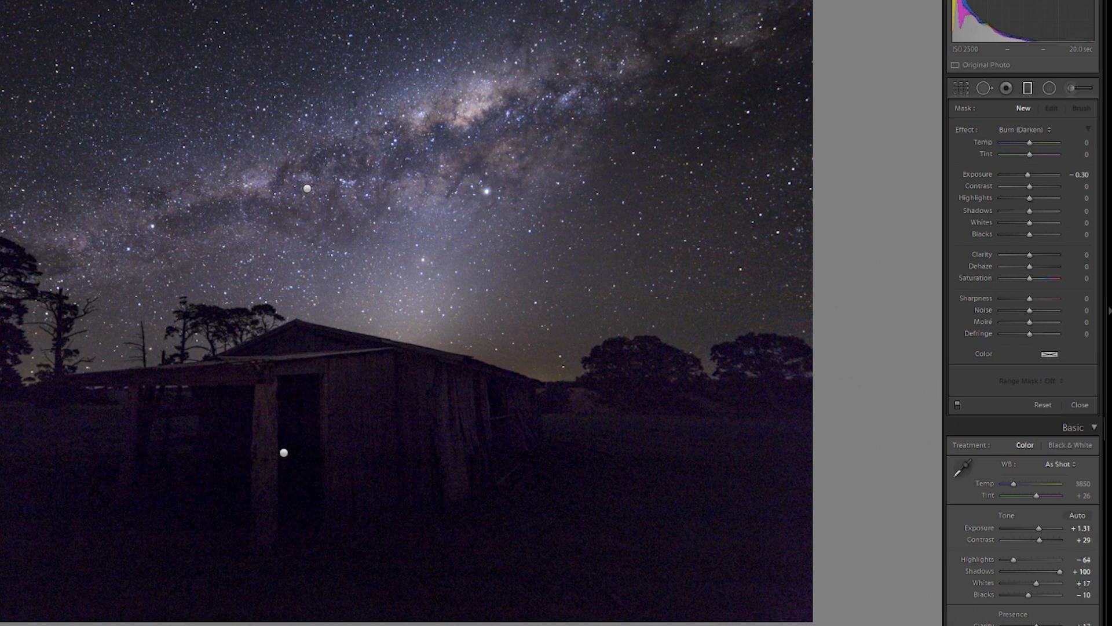
Close the graduated filter, open the Adjustment Brush and inspect the existing brush adjustment in the upper sky.
key(m)
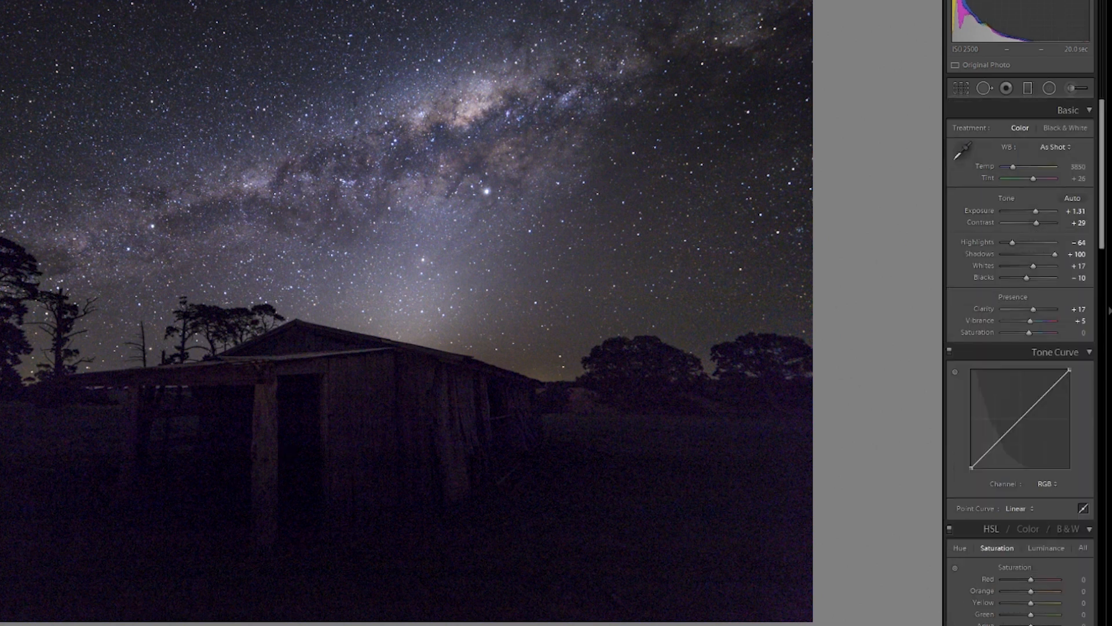
click(1070, 87)
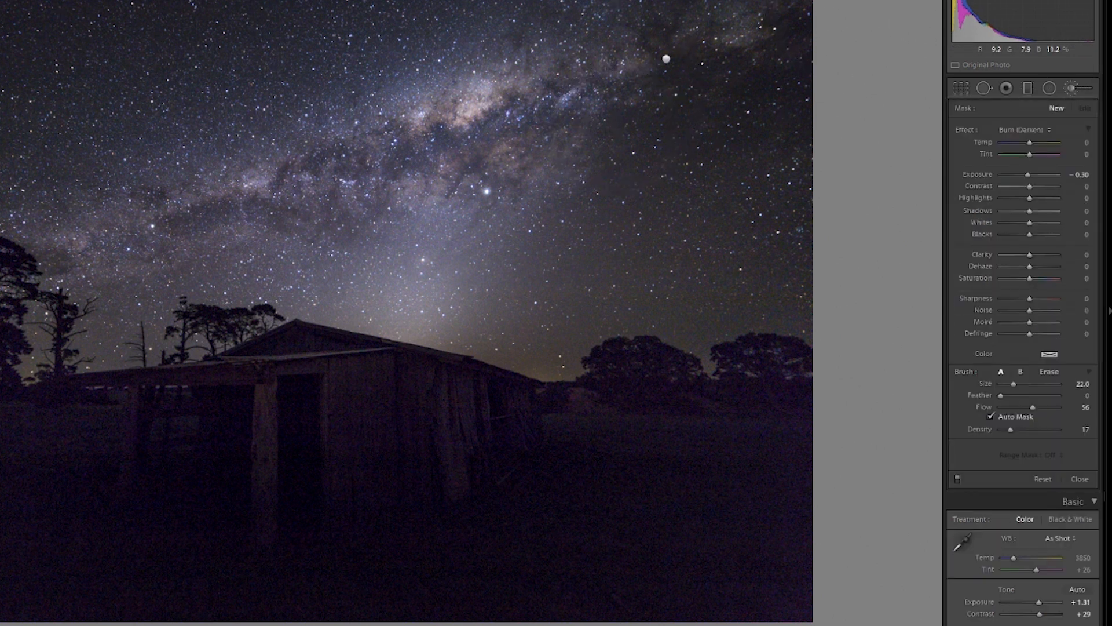
click(666, 59)
mouse_move(666, 59)
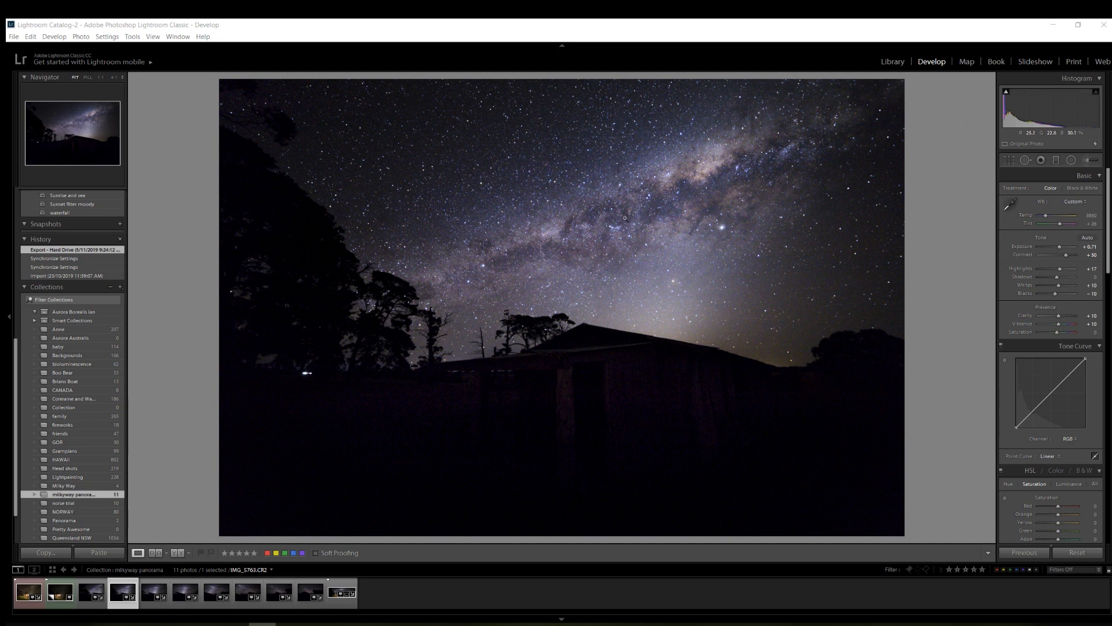
Copy all Develop settings from IMG_5763.CR2 and paste them onto IMG_5762.CR2.
click(55, 554)
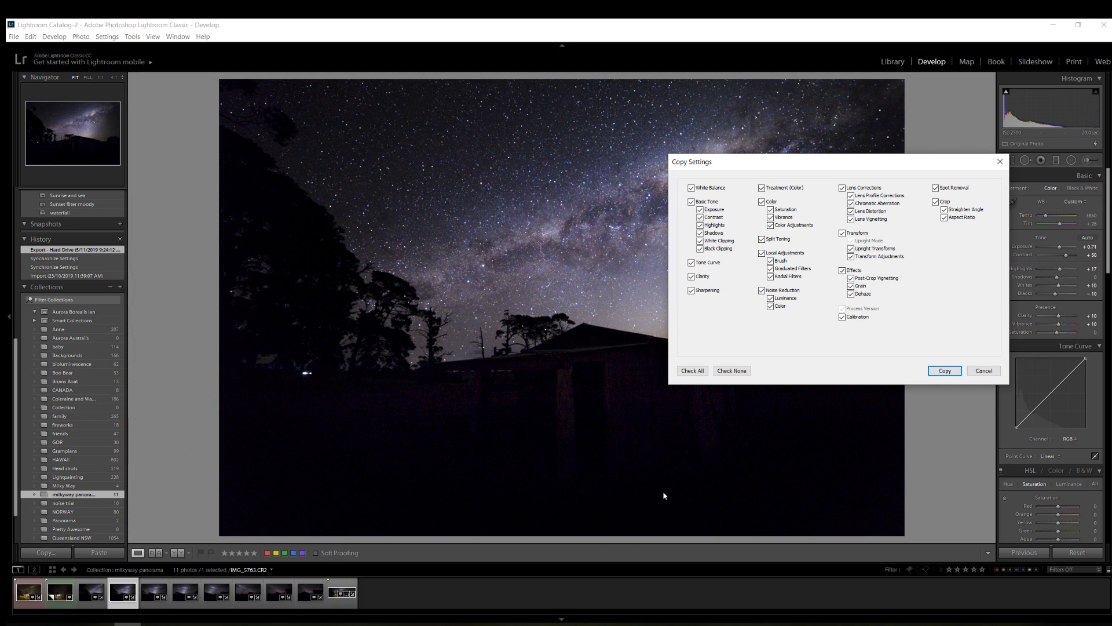
click(690, 371)
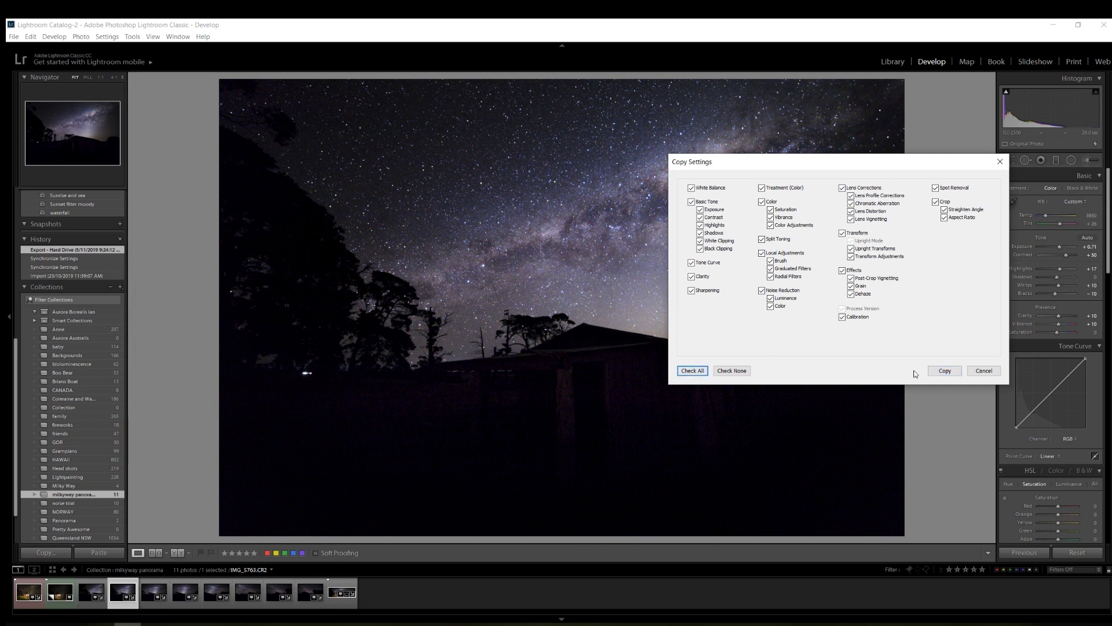
click(945, 372)
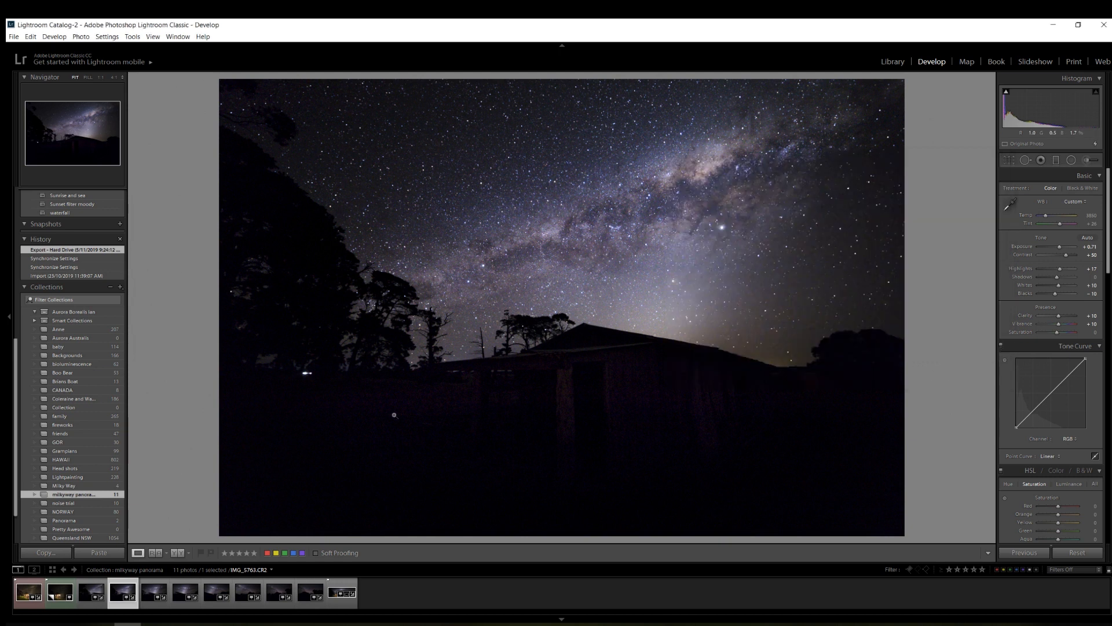
click(91, 591)
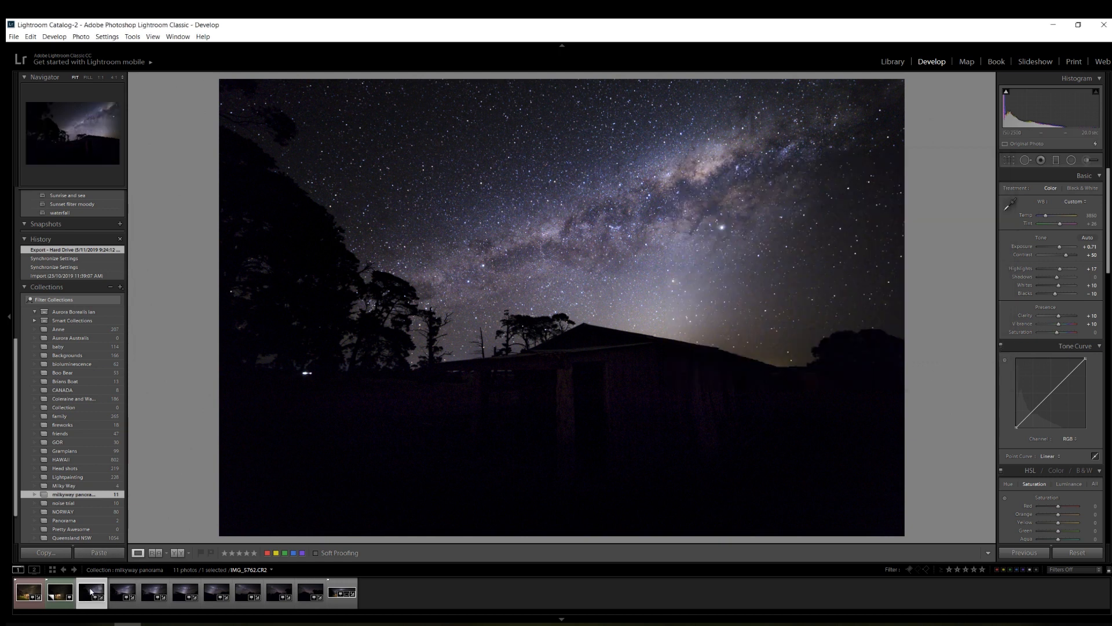
click(102, 555)
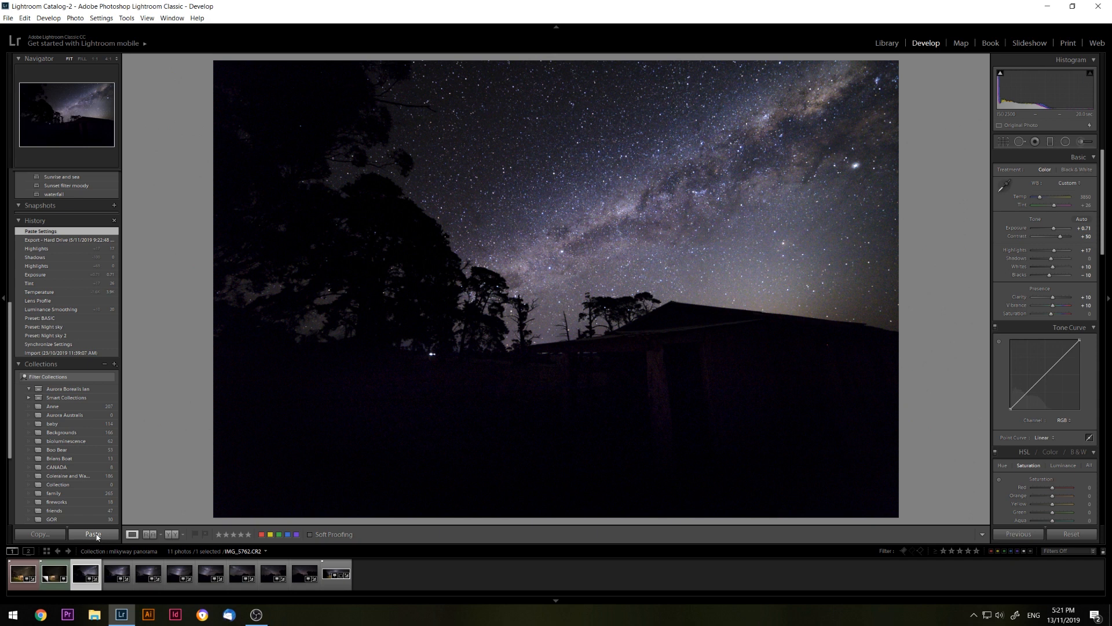
Review IMG_5763.CR2 again, return to IMG_5762.CR2 and paste the copied Develop settings once more.
click(117, 576)
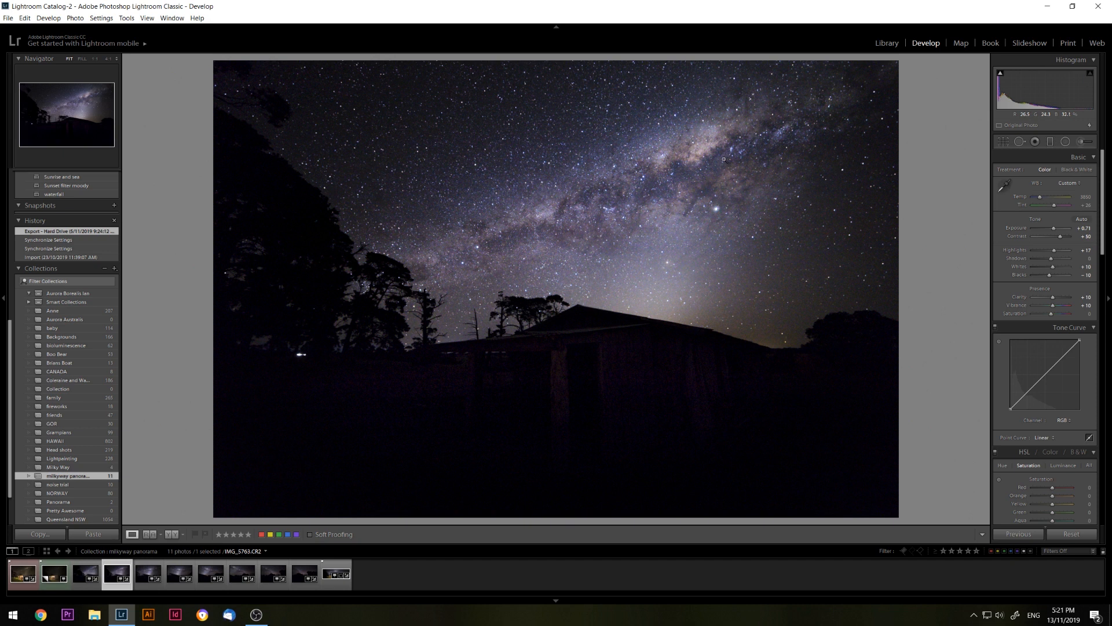
click(86, 577)
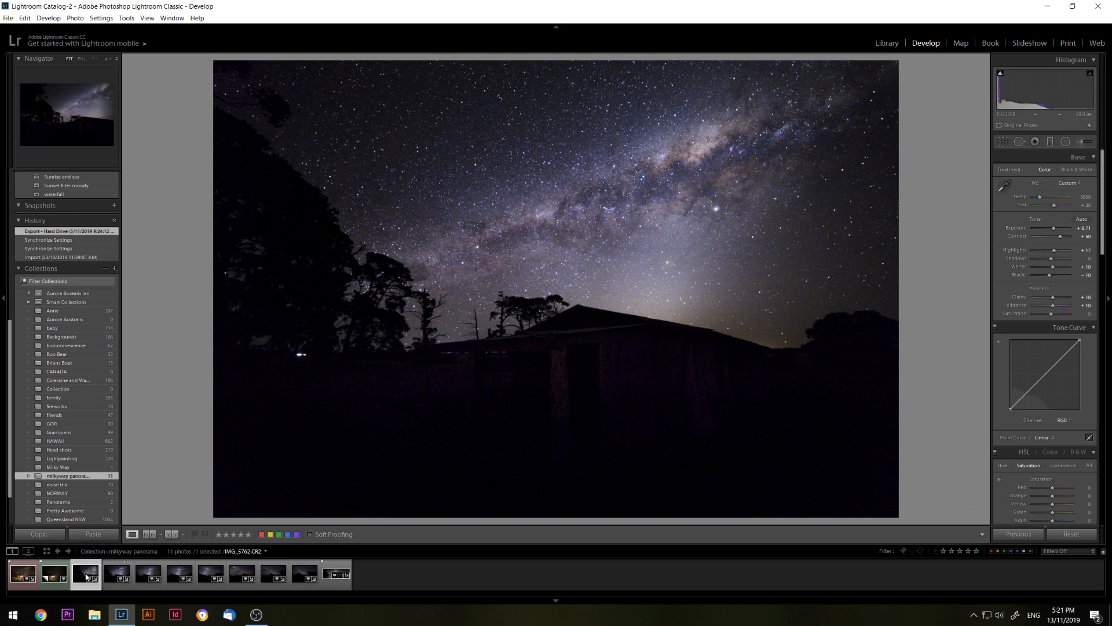
click(93, 536)
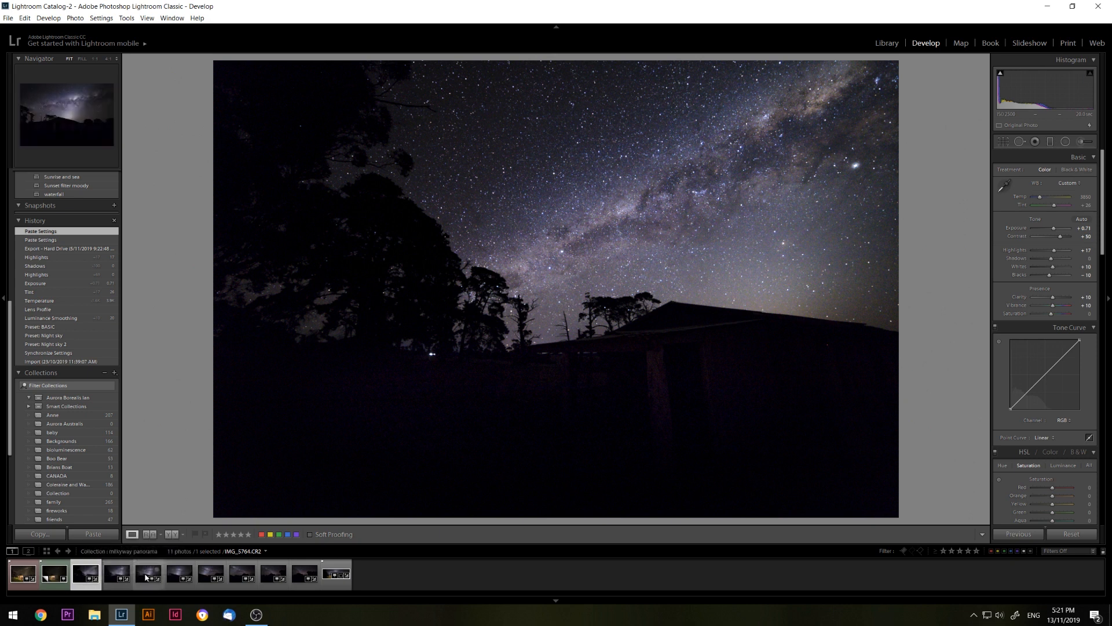
Select all eight panorama frames starting from IMG_5762.CR2 and synchronize every Develop setting across them.
shift+click(302, 575)
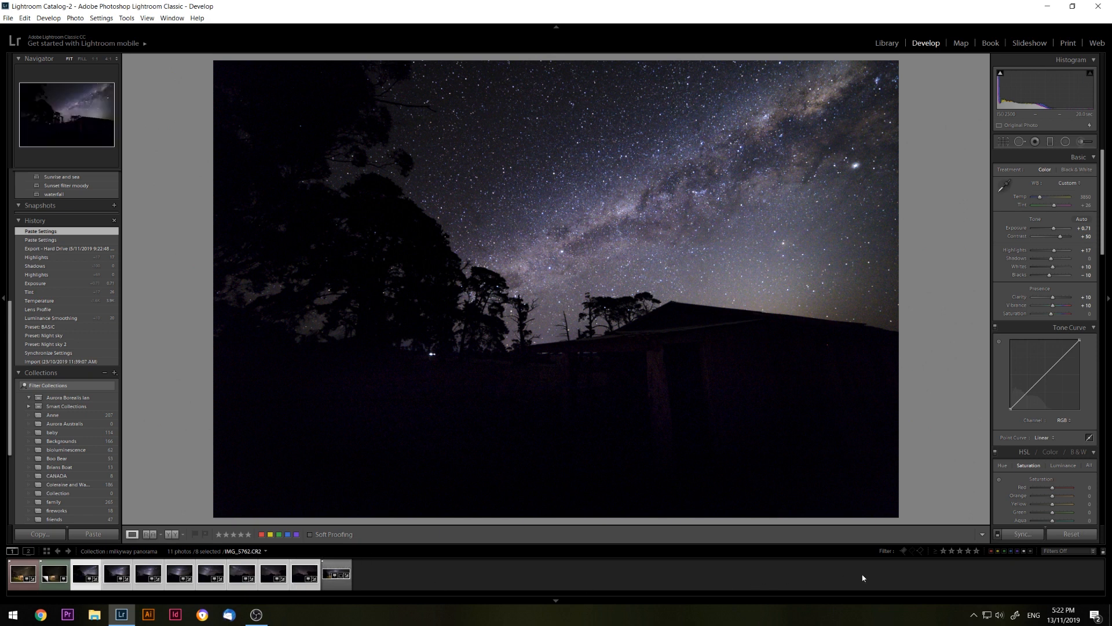
click(1028, 537)
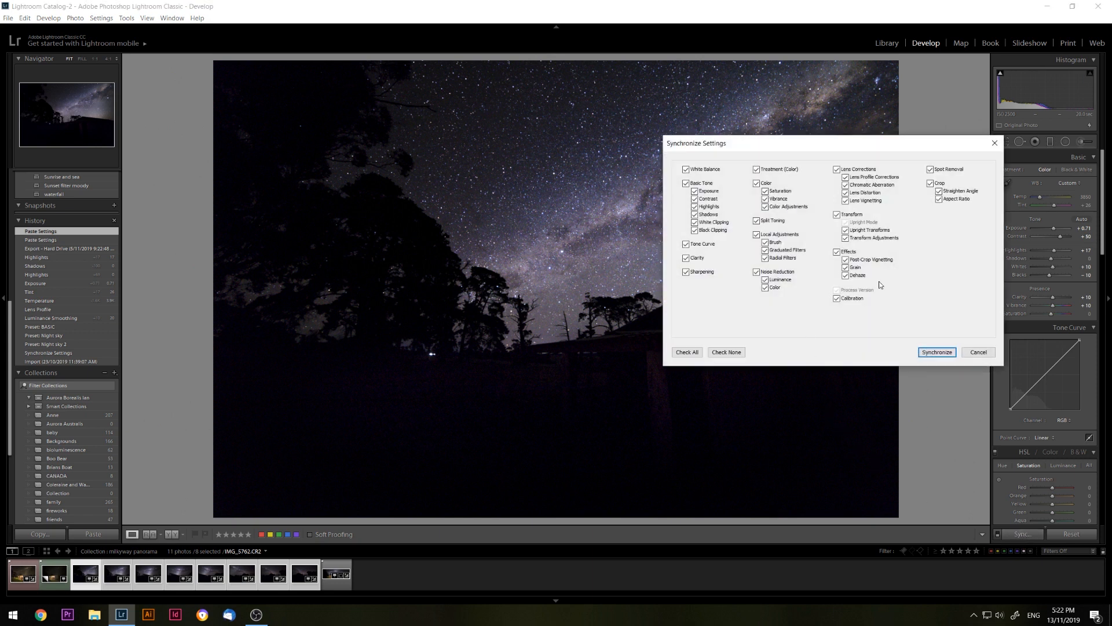
click(938, 353)
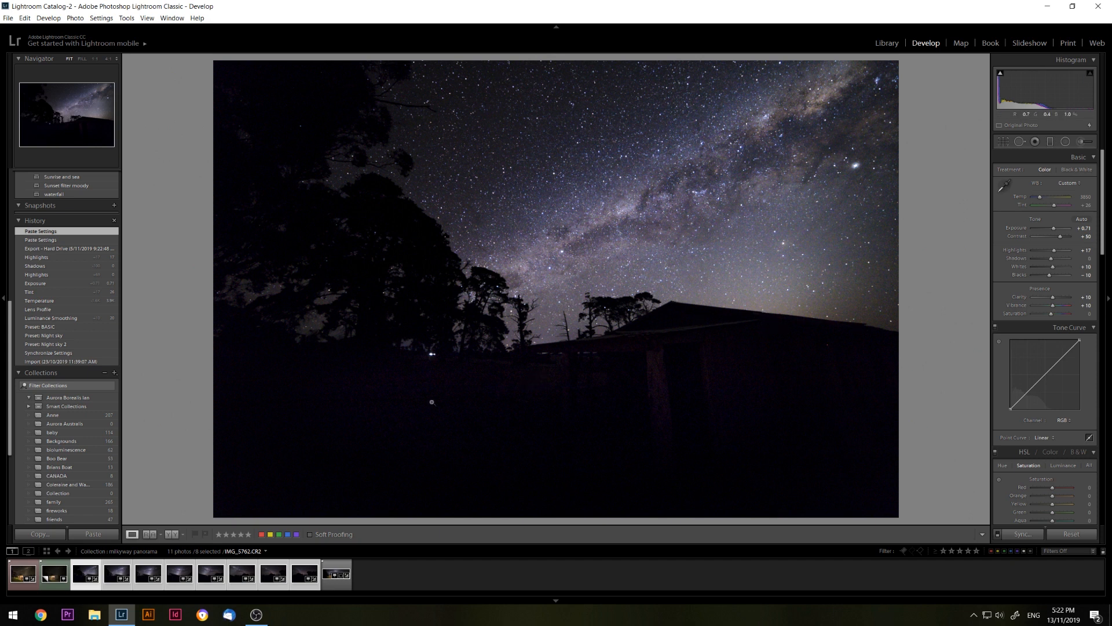
Merge the eight selected frames into a spherical panorama with Boundary Warp set to 100.
right_click(235, 573)
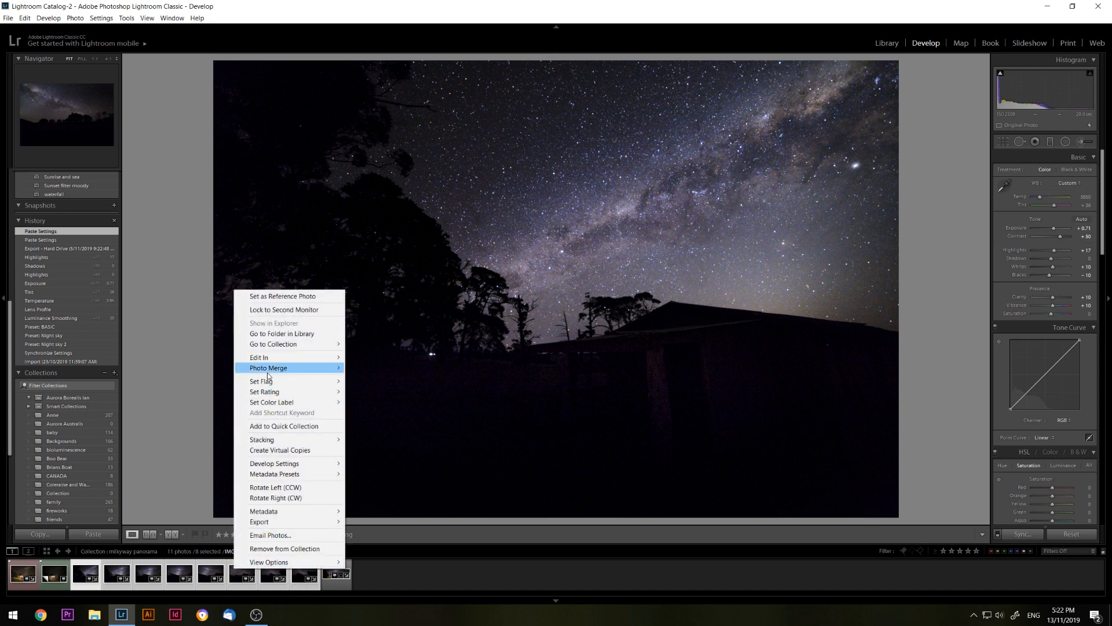
mouse_move(269, 374)
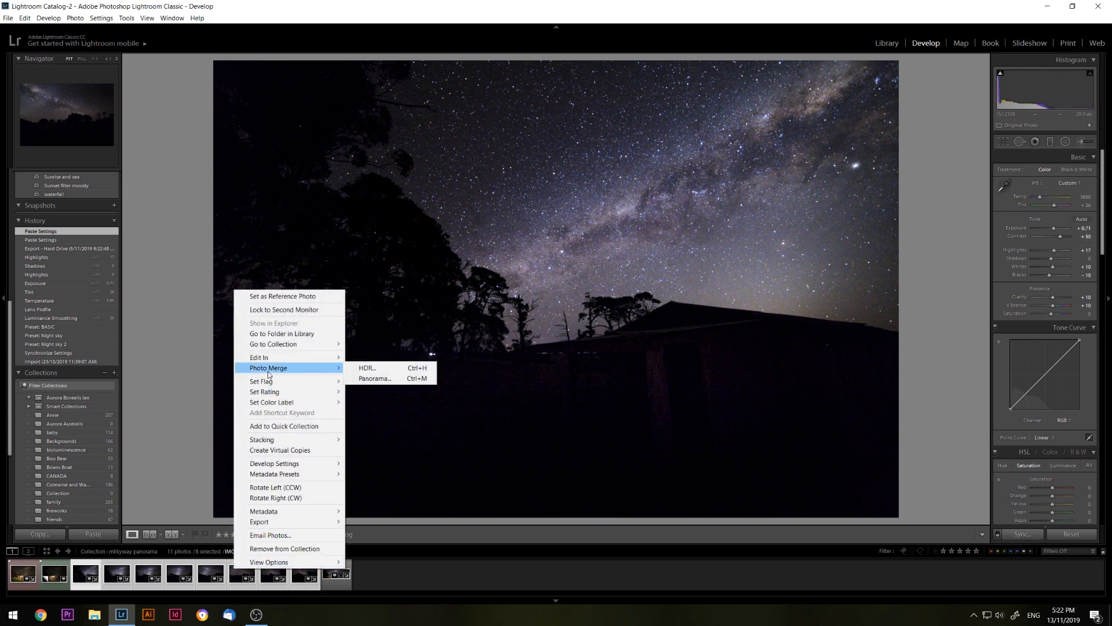
click(387, 383)
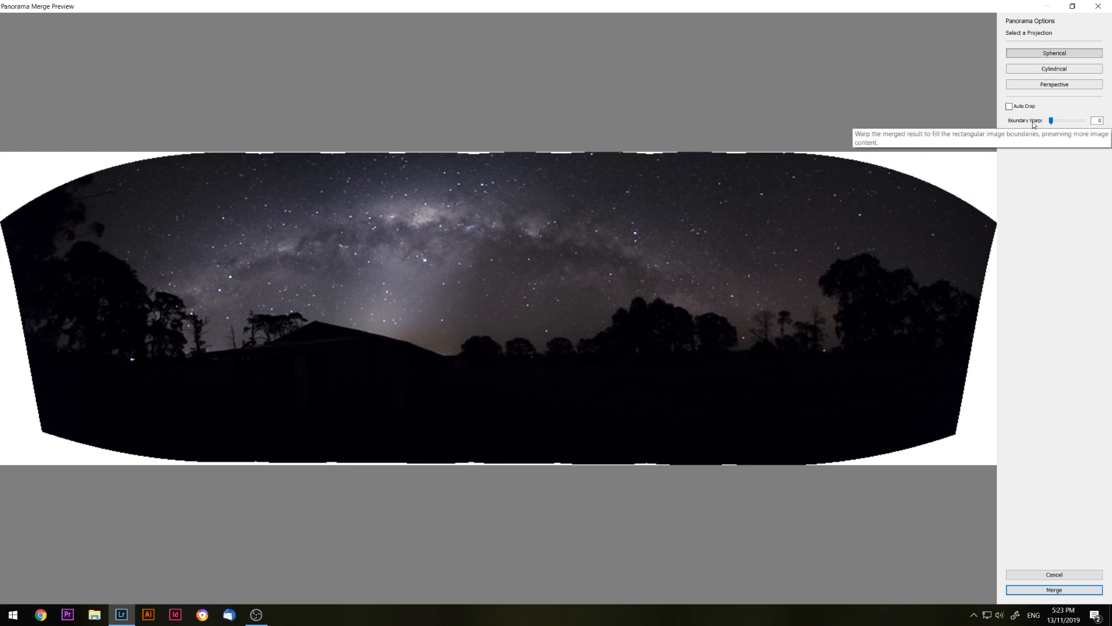
drag(1052, 123, 1087, 121)
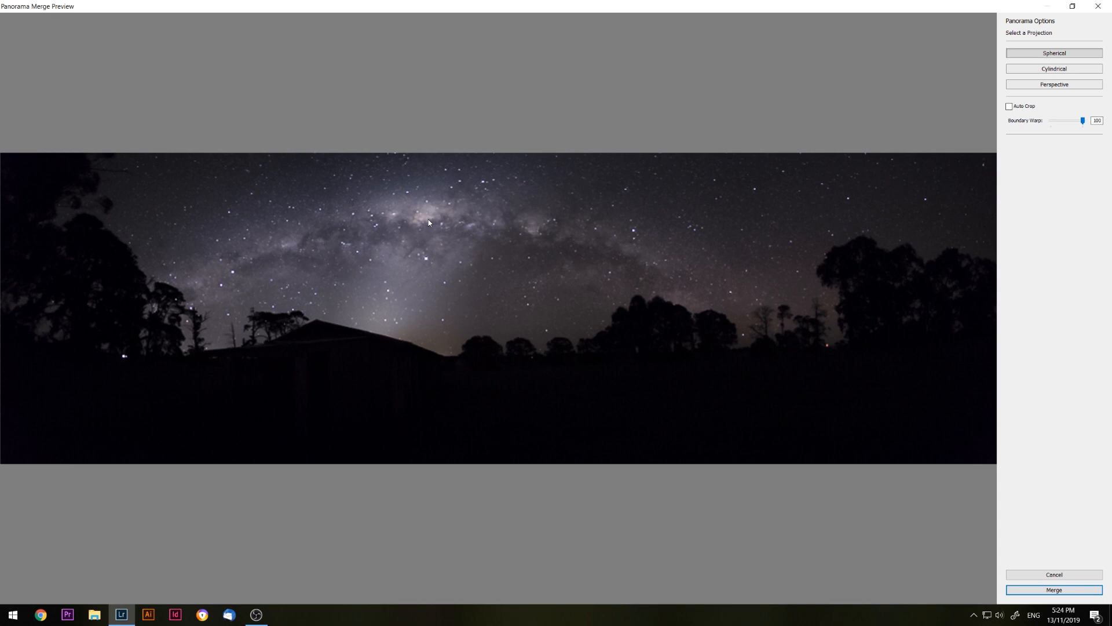
click(1062, 592)
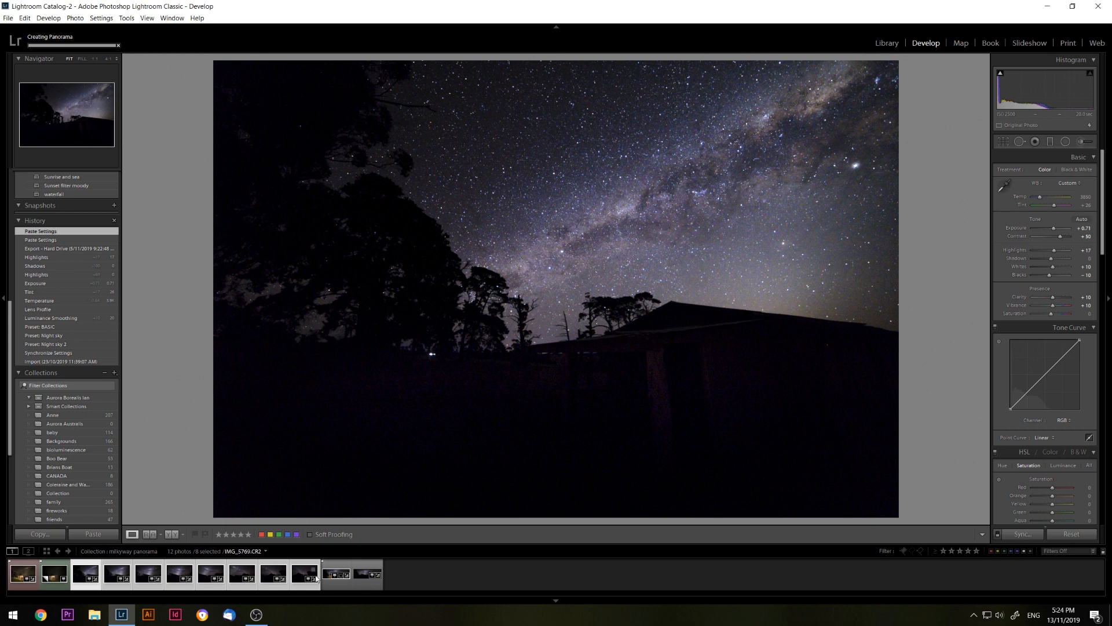
View the merged panorama, select it together with the lamp-lit shed photo IMG_5748.CR2, and open both as layers in Photoshop.
click(366, 576)
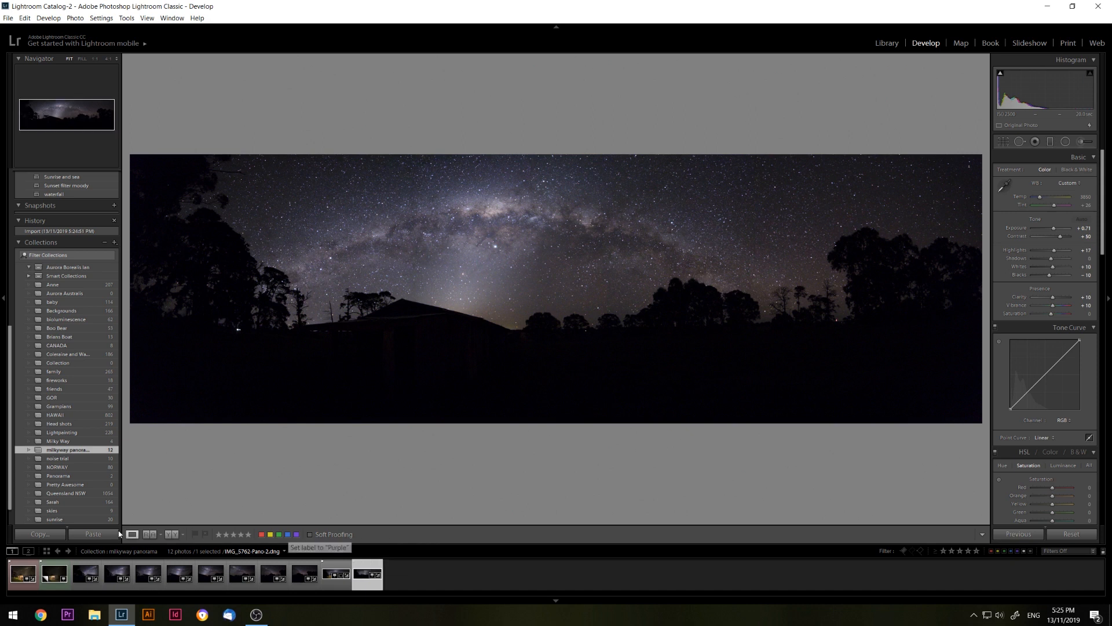
click(17, 578)
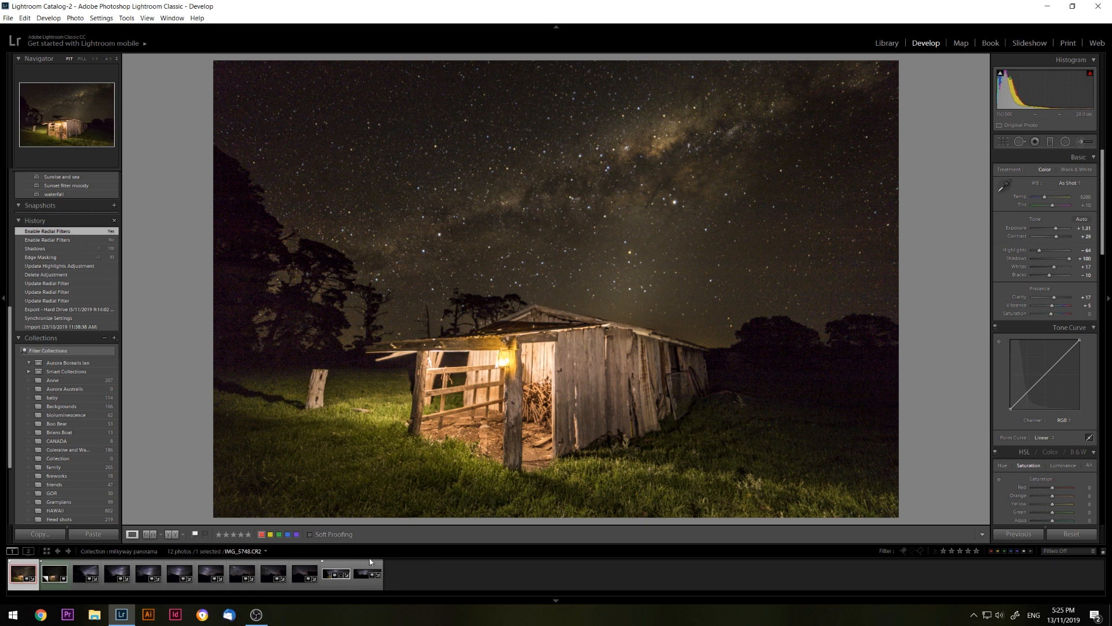
ctrl+click(361, 574)
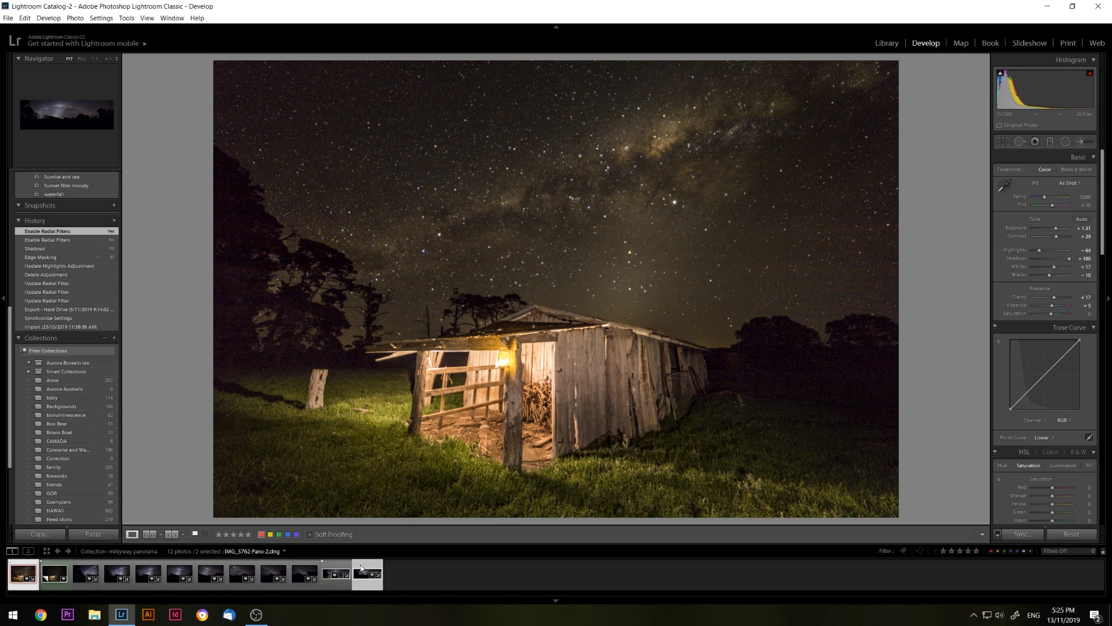
right_click(361, 568)
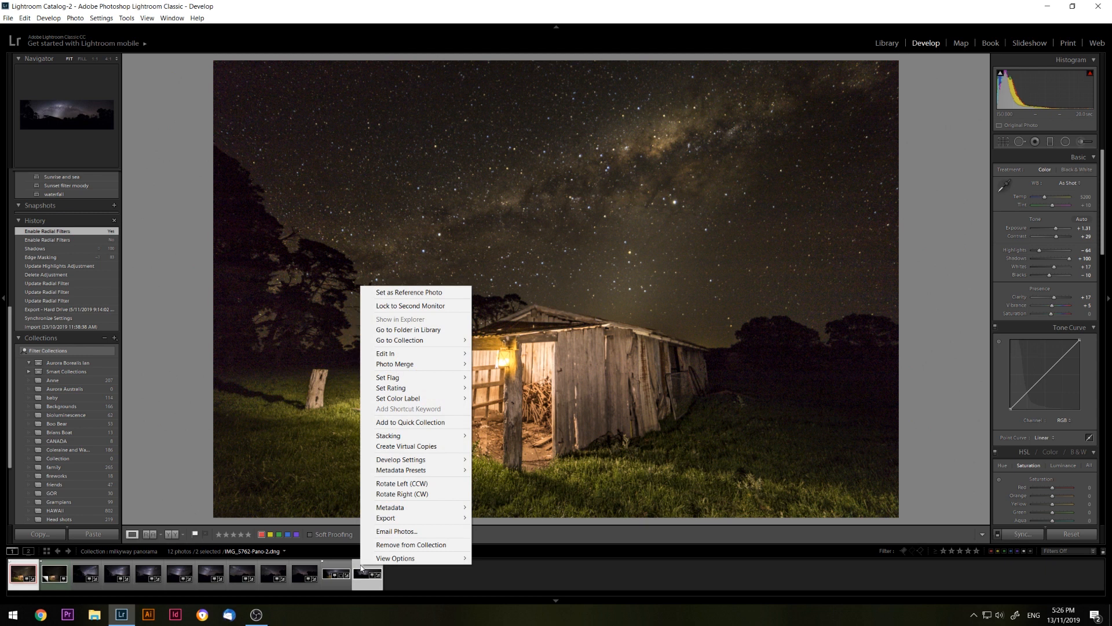
mouse_move(436, 357)
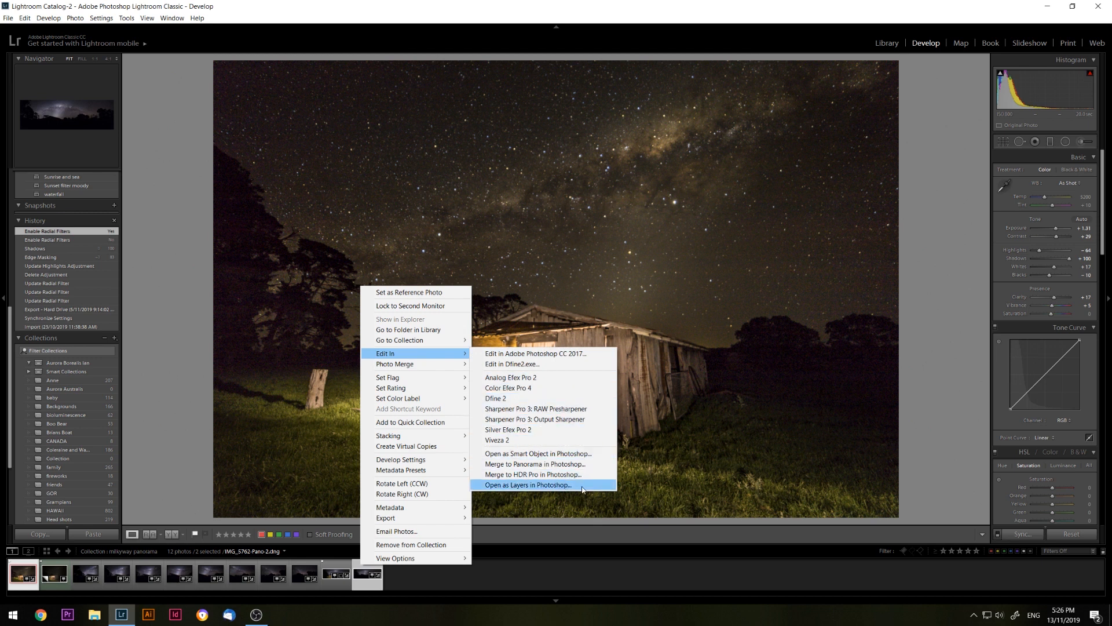
click(583, 490)
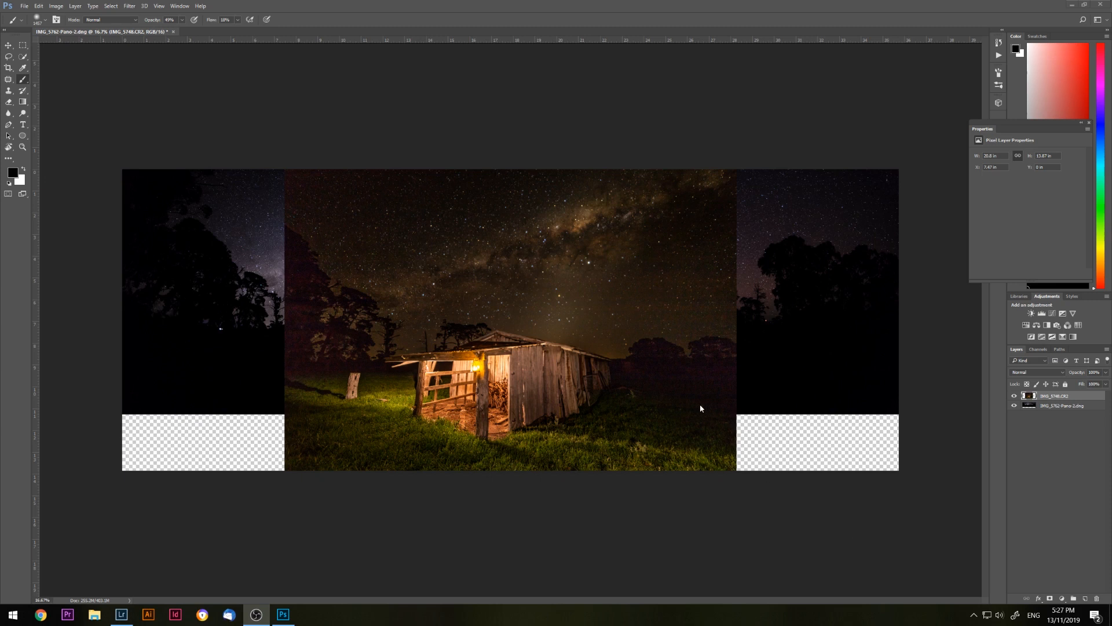
Duplicate the IMG_5748.CR2 shed layer and the IMG_5762-Pano-2.dng panorama layer, and hide both originals.
click(1084, 397)
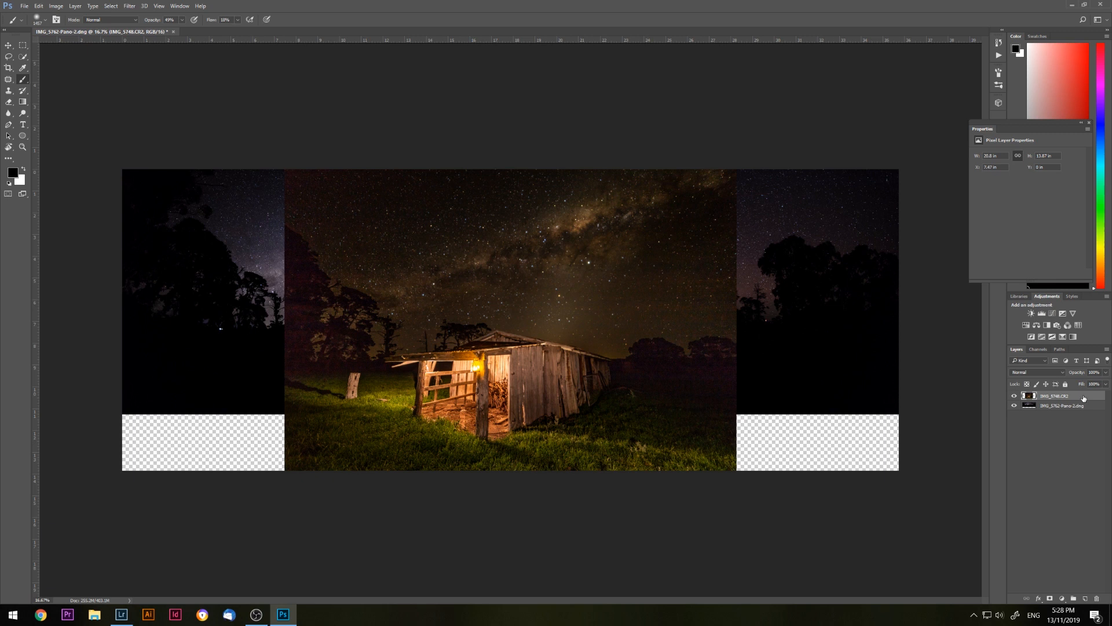
key(ctrl+j)
click(1091, 417)
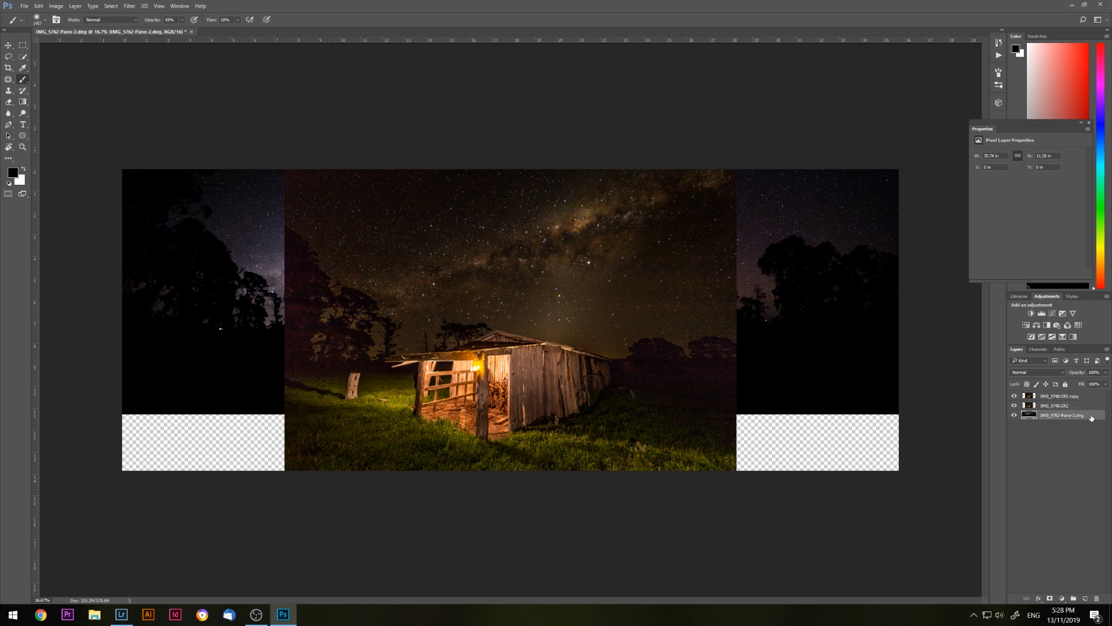
key(ctrl+j)
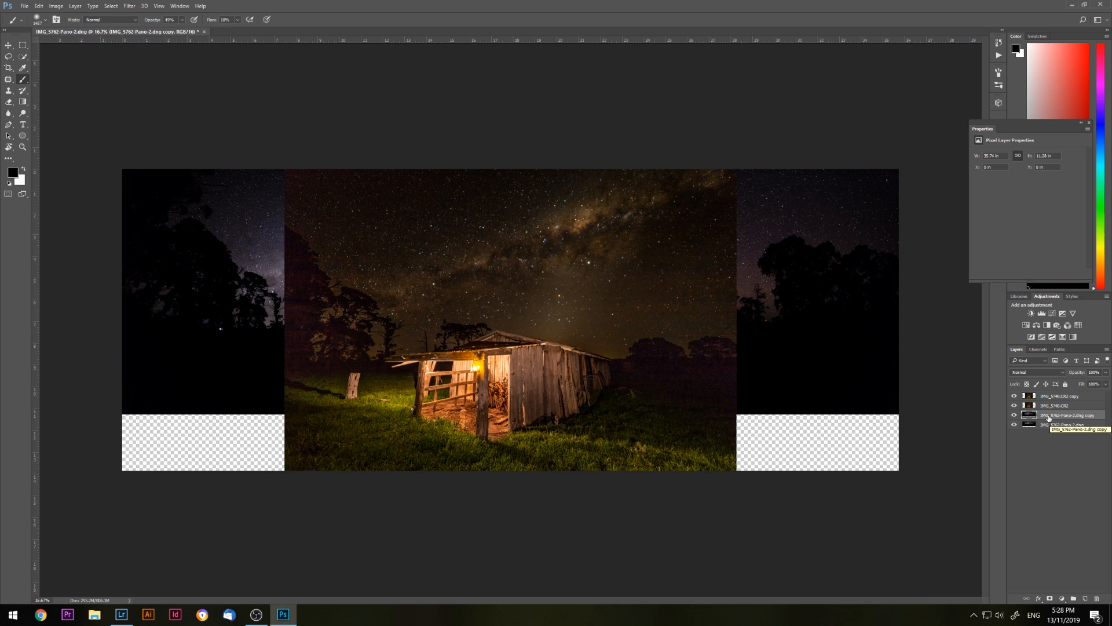
click(1014, 405)
Start a Free Transform on the IMG_5748.CR2 copy layer and lower its opacity to 46%.
click(1085, 397)
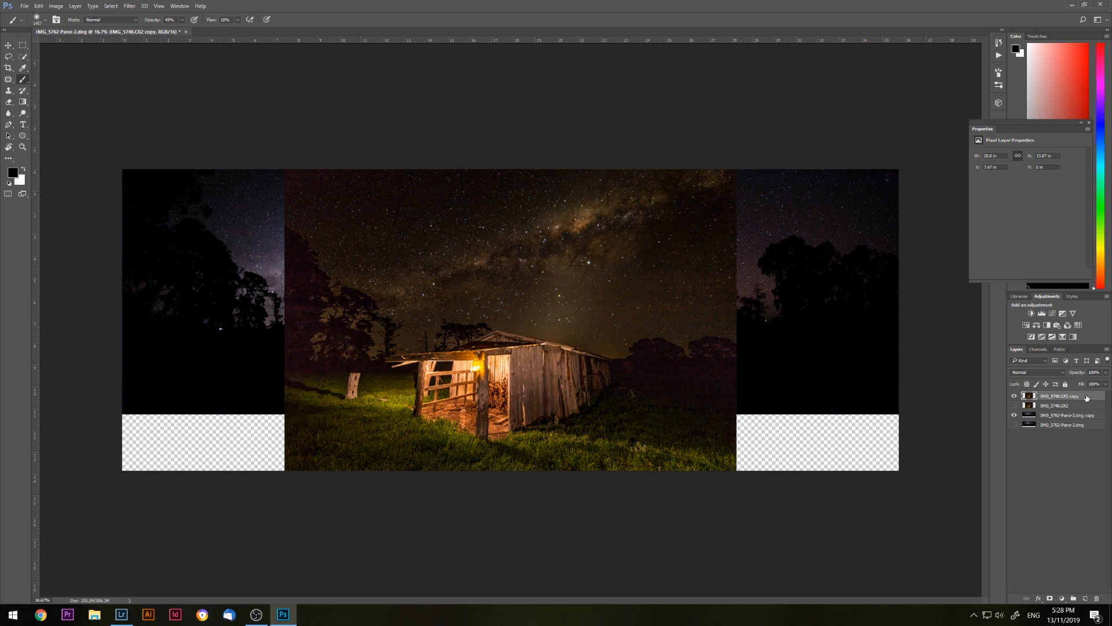
key(ctrl+t)
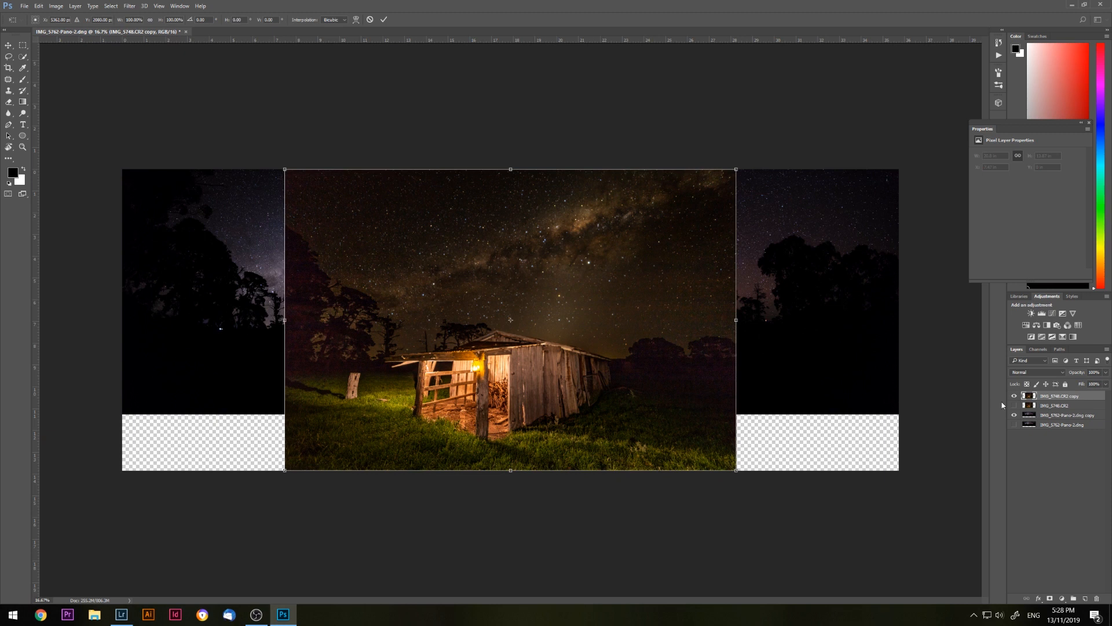
click(1106, 373)
drag(1105, 381, 1085, 387)
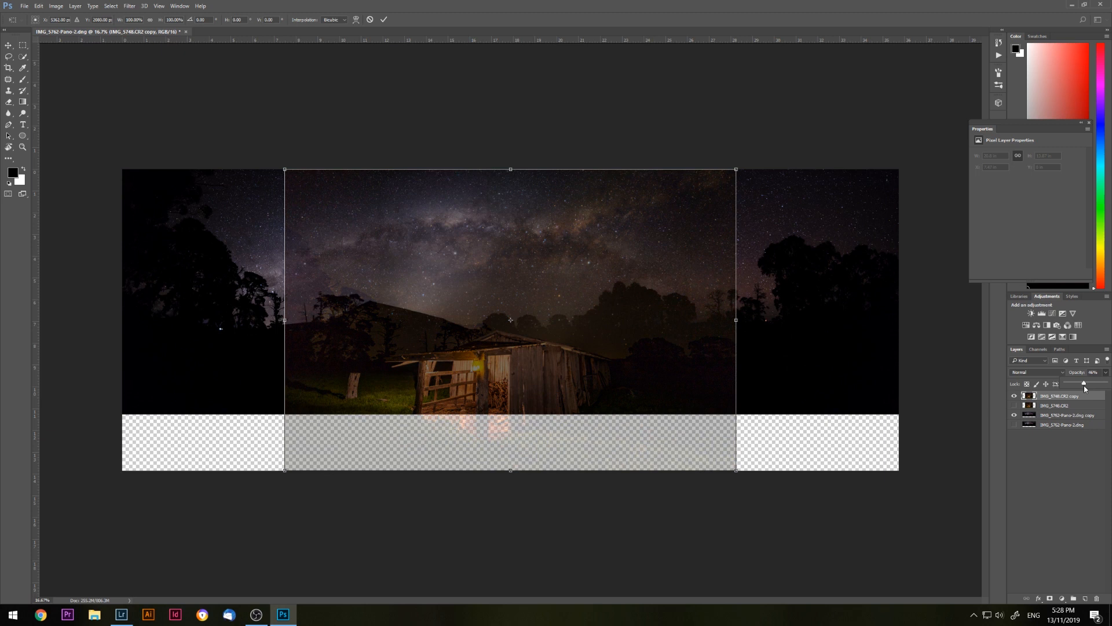
drag(1084, 388, 1085, 388)
Move the shed photo over the shed silhouette in the panorama and nudge it down to match the roofline.
drag(584, 324, 558, 317)
drag(525, 309, 464, 294)
key(Down)
key(Down)
key(Down)
key(Down)
key(Down)
key(Down)
key(Down)
key(Down)
key(Down)
key(Down)
key(Down)
key(Down)
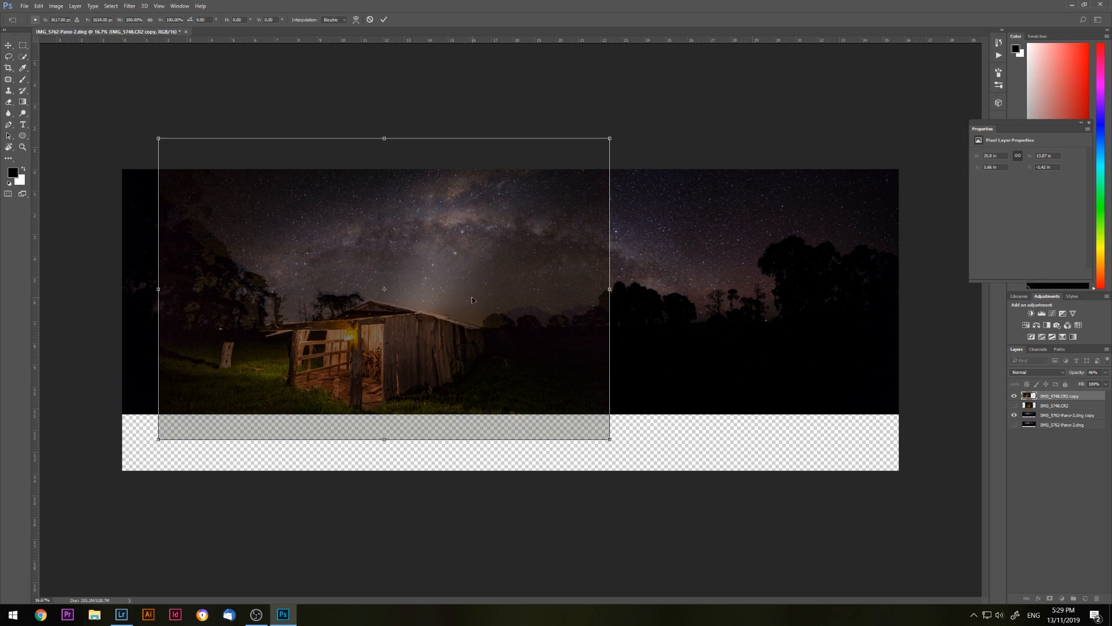
key(Down)
key(Down)
key(Down)
key(Down)
key(Down)
key(Down)
key(Down)
key(Down)
key(Down)
key(Down)
key(Down)
key(Down)
key(Down)
key(Down)
key(Down)
key(Down)
key(Down)
key(Down)
key(Down)
key(Down)
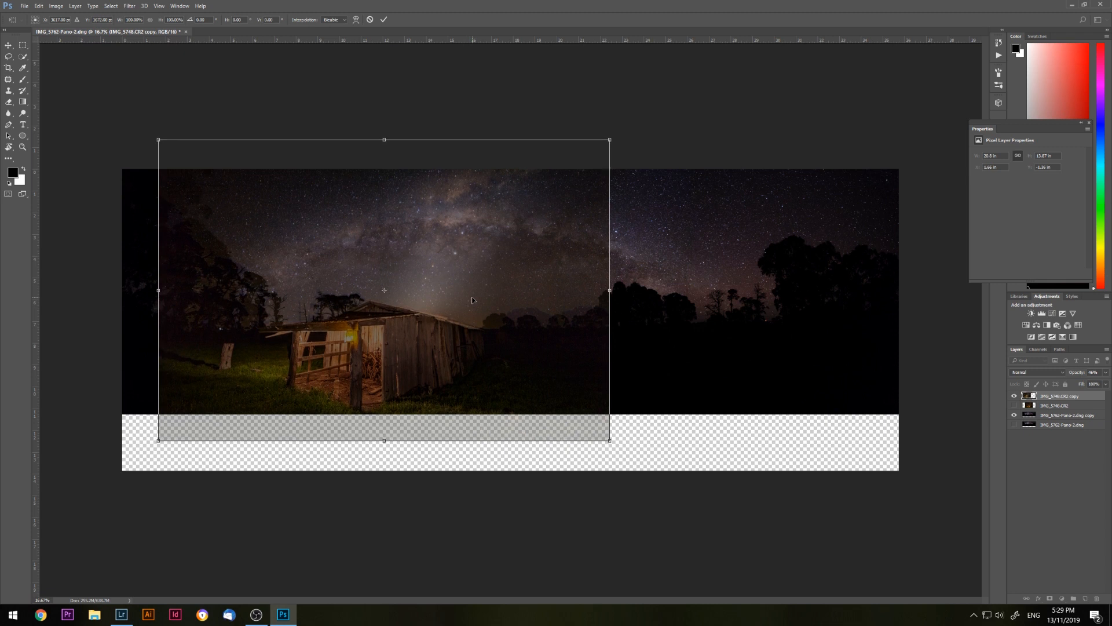
key(Down)
key(Down)
key(Down)
key(Down)
key(Down)
key(Down)
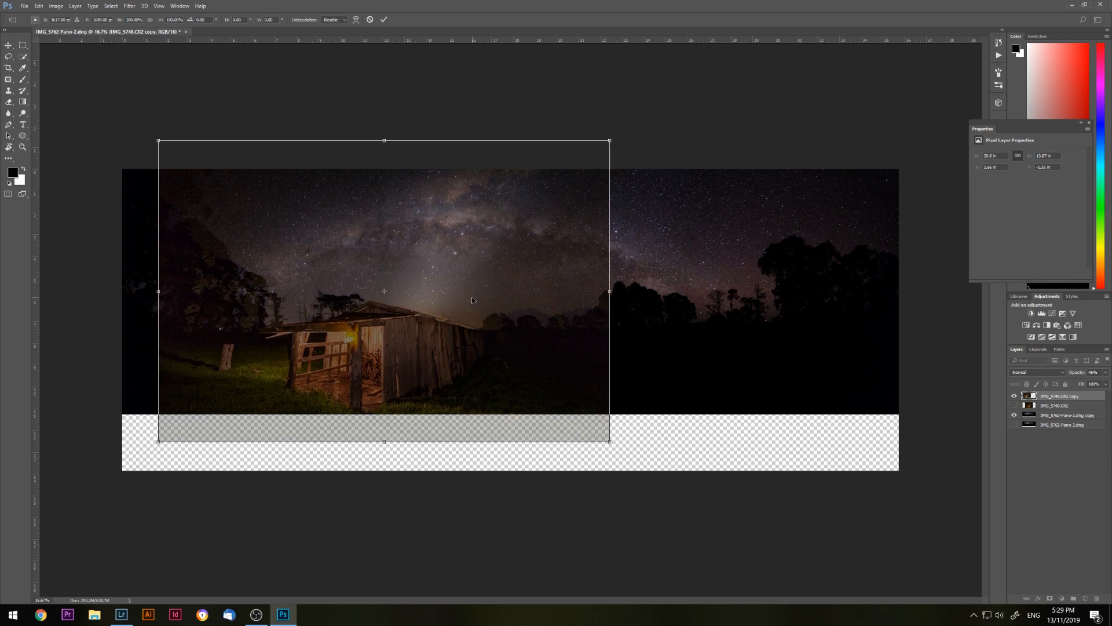
key(Down)
key(Down)
key(Down)
key(Down)
key(Down)
key(Down)
key(Down)
key(Down)
key(Down)
key(Down)
key(Down)
key(Down)
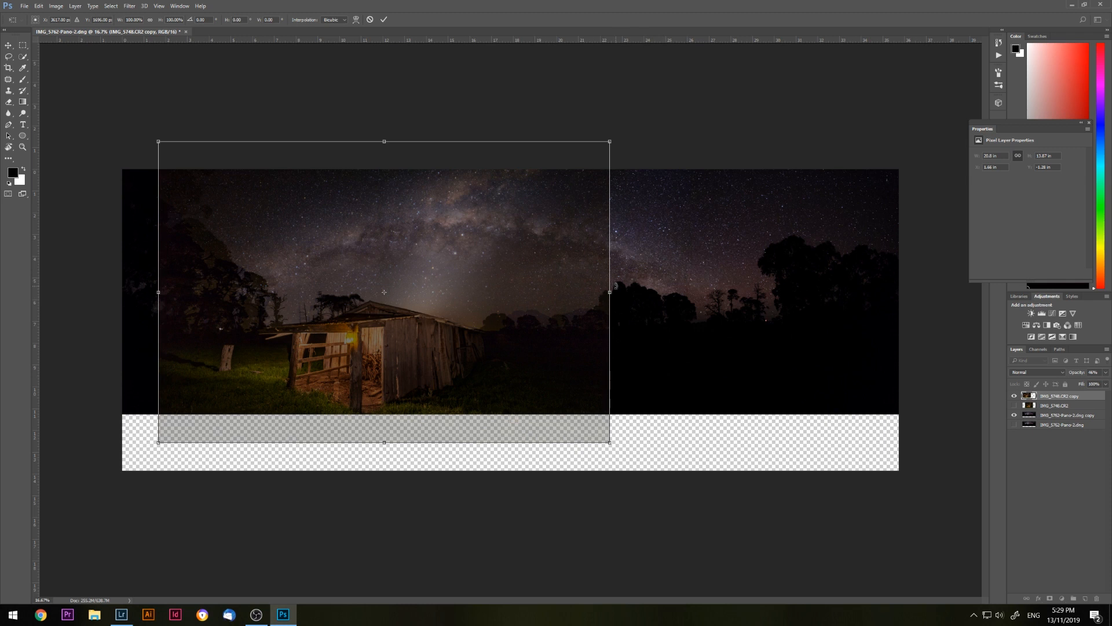
Squeeze the shed photo to 86.73% width and 98.13% height, and shift it to fit the panorama's shed silhouette.
drag(608, 293, 571, 287)
drag(368, 143, 368, 148)
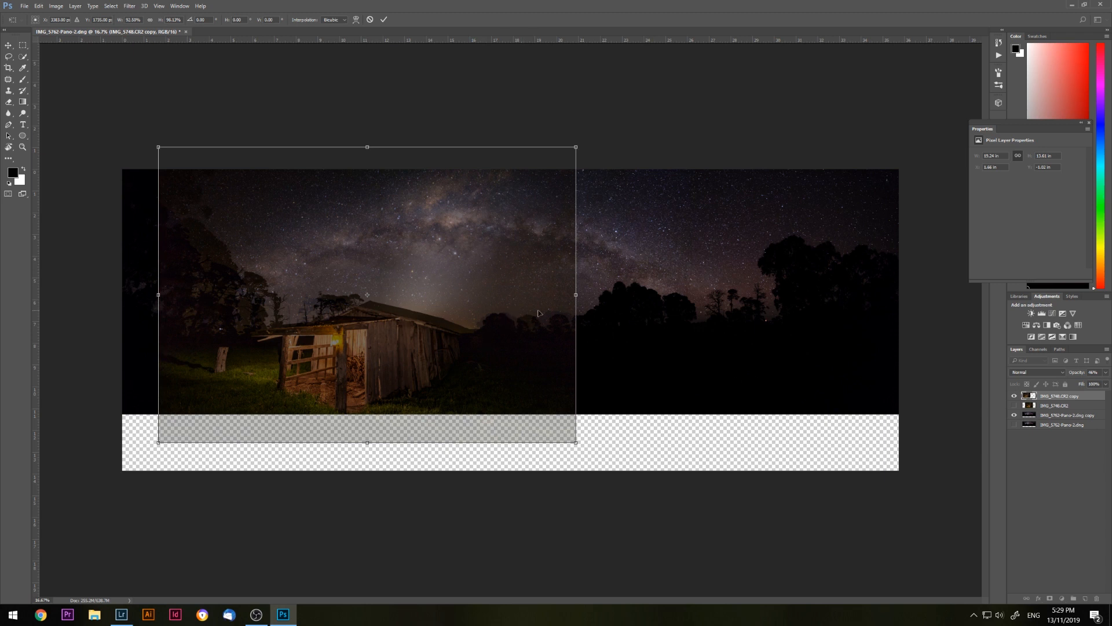
drag(577, 294, 562, 290)
drag(457, 290, 472, 287)
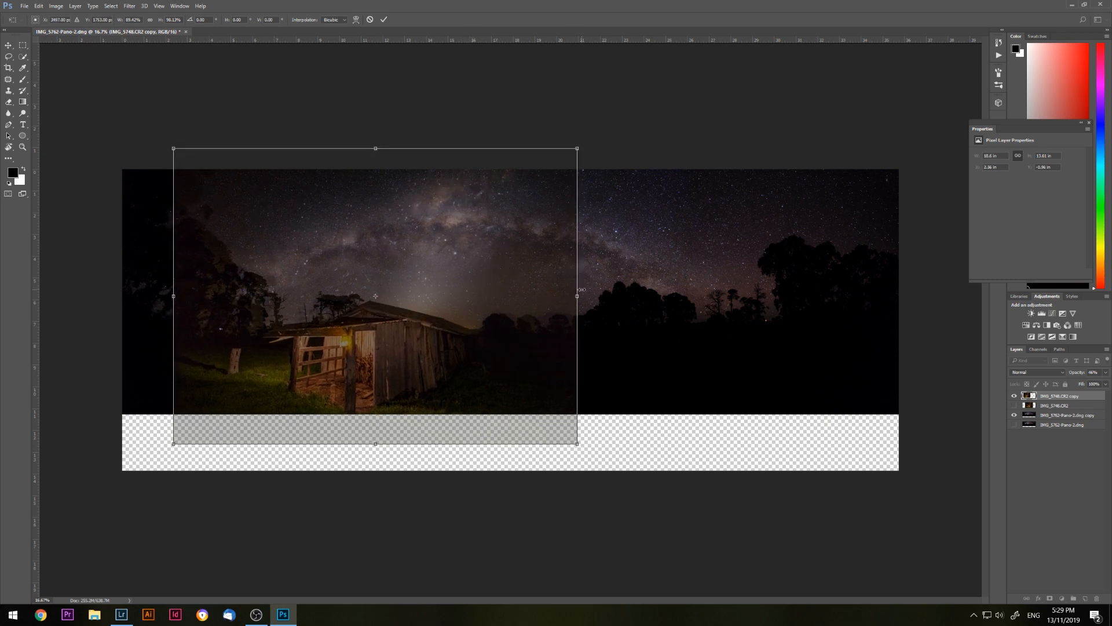
drag(576, 296, 518, 296)
drag(450, 285, 491, 284)
drag(214, 296, 184, 297)
drag(560, 296, 574, 296)
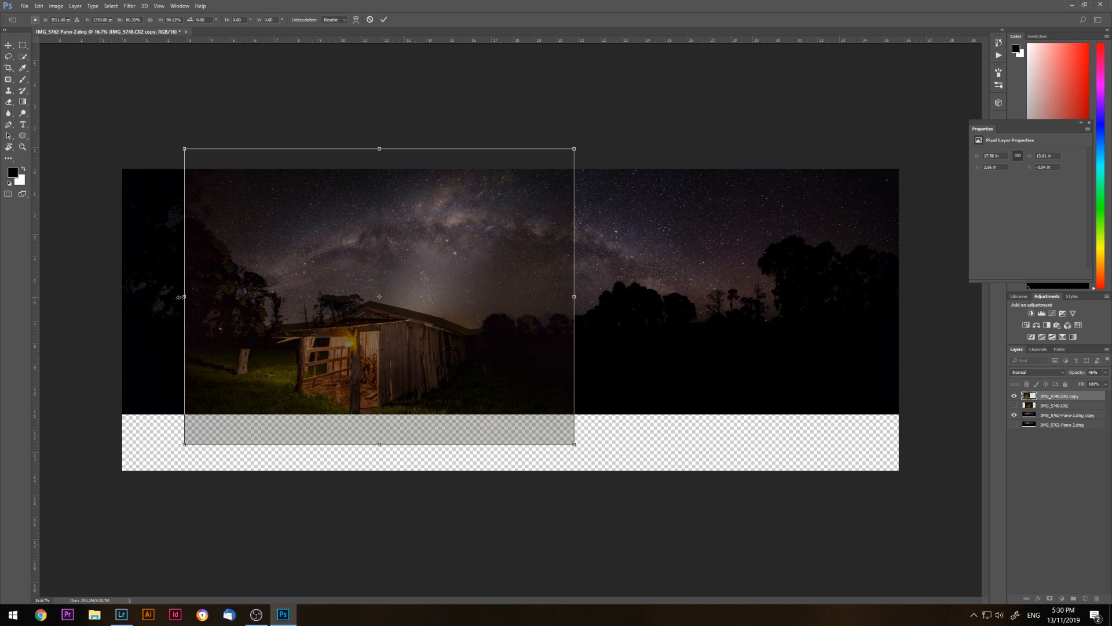
drag(183, 298, 183, 297)
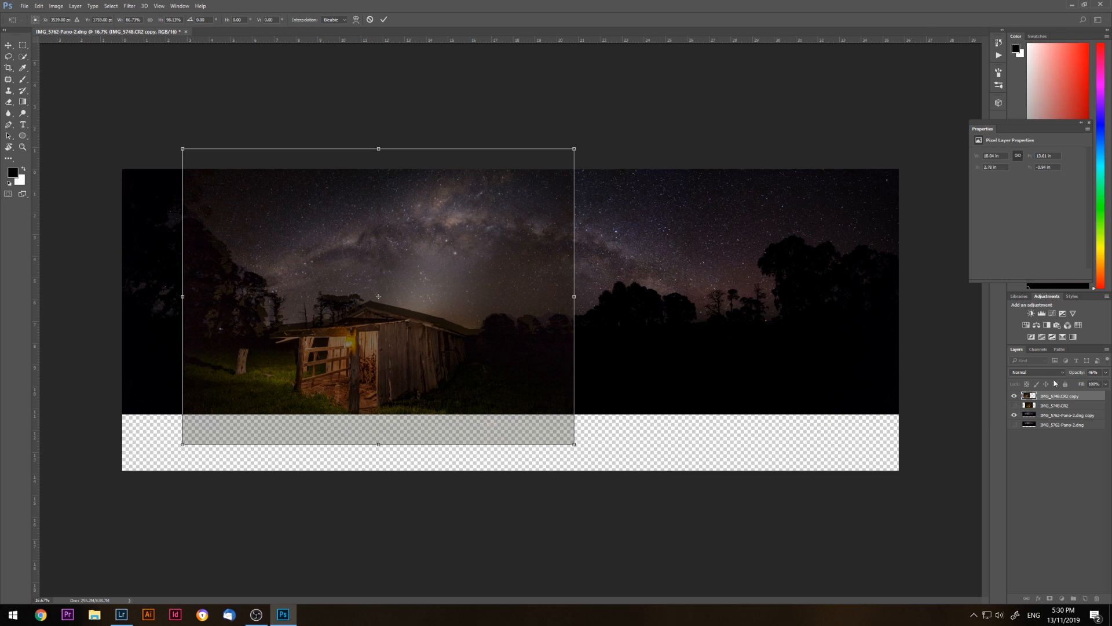
Adjust the shed copy layer's opacity to 39% to compare its alignment with the panorama beneath.
click(1106, 373)
drag(1084, 385, 1097, 383)
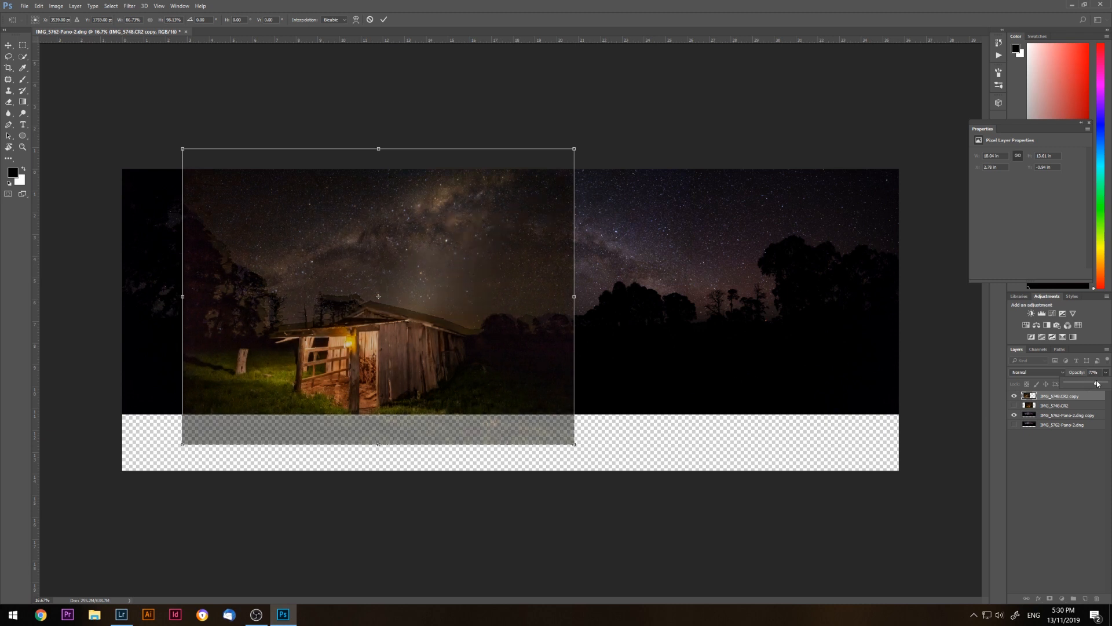
drag(1097, 383, 1082, 383)
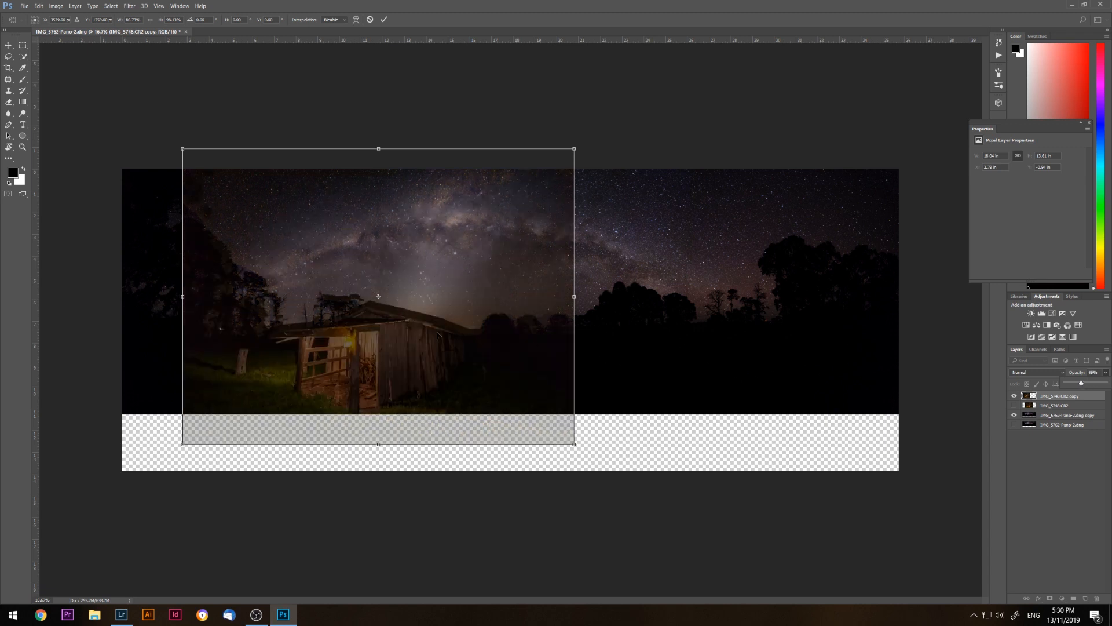
Nudge the shed photo up and slightly to the right to line up its roof with the panorama's silhouette.
key(Up)
key(Up)
key(Up)
key(Up)
key(Up)
key(Up)
key(Up)
key(Up)
key(Up)
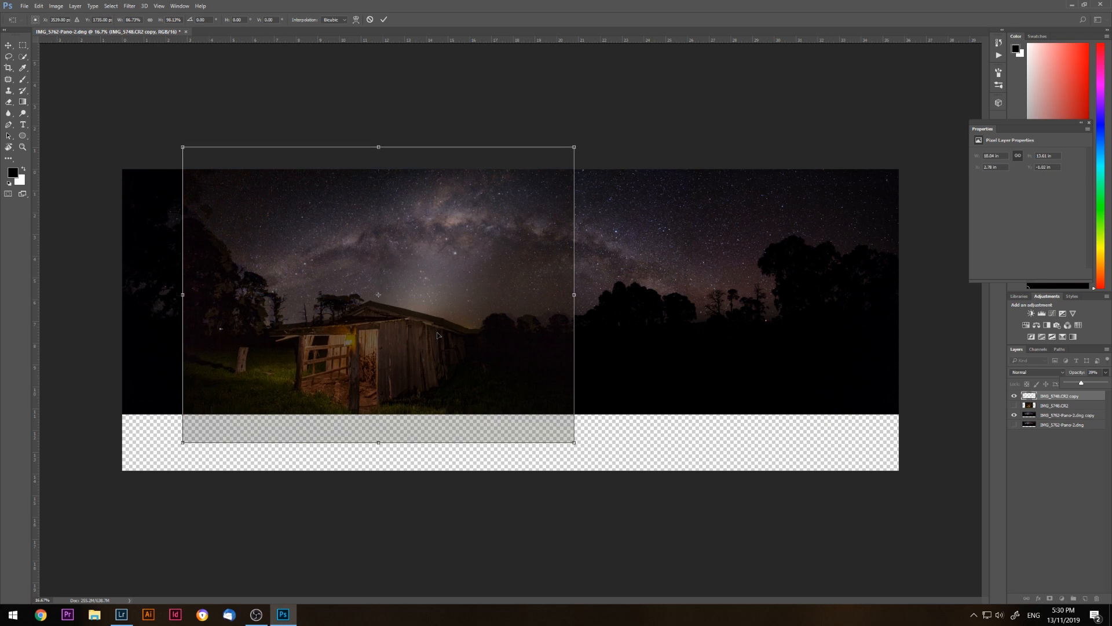
key(Up)
key(Up)
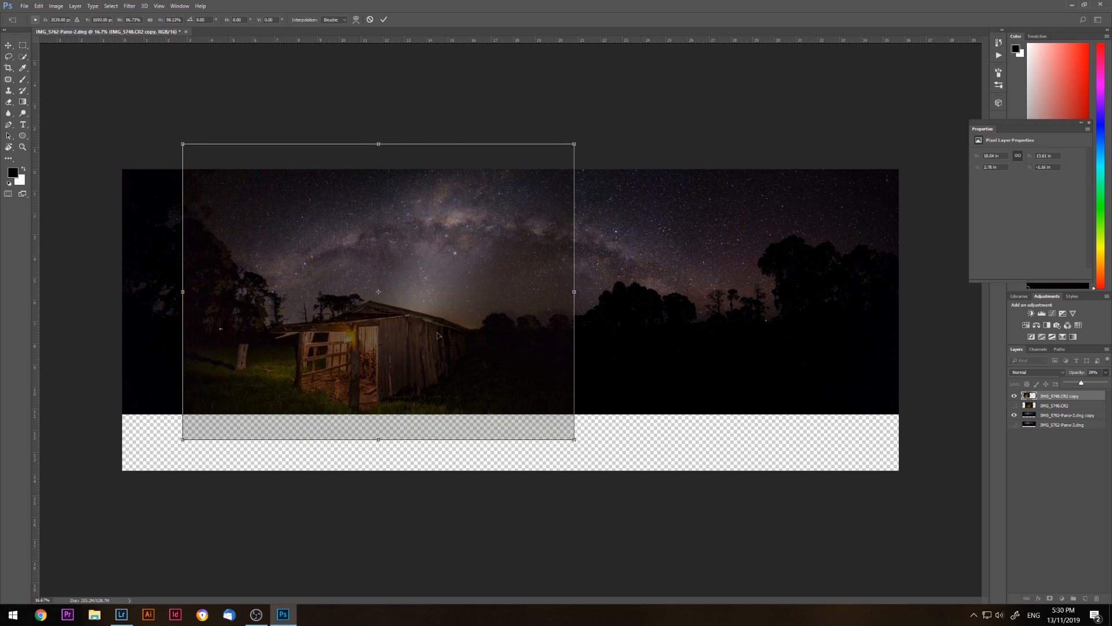
key(Right)
key(Right)
key(Right)
key(Right)
key(Right)
key(Up)
key(Up)
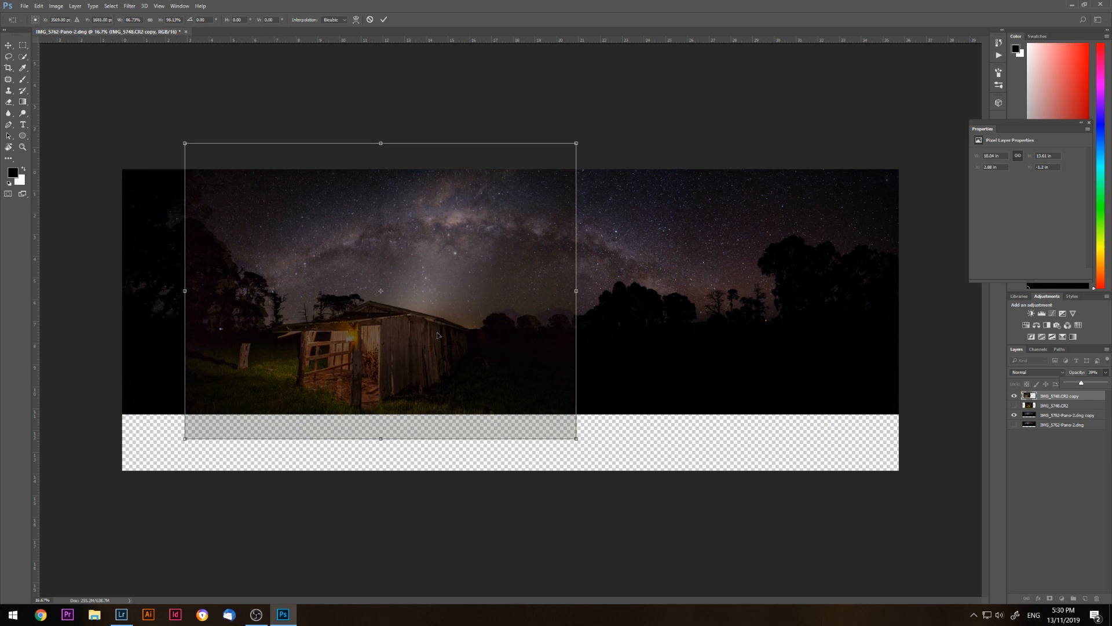
key(Up)
key(Up)
key(Right)
key(Right)
key(Right)
key(Right)
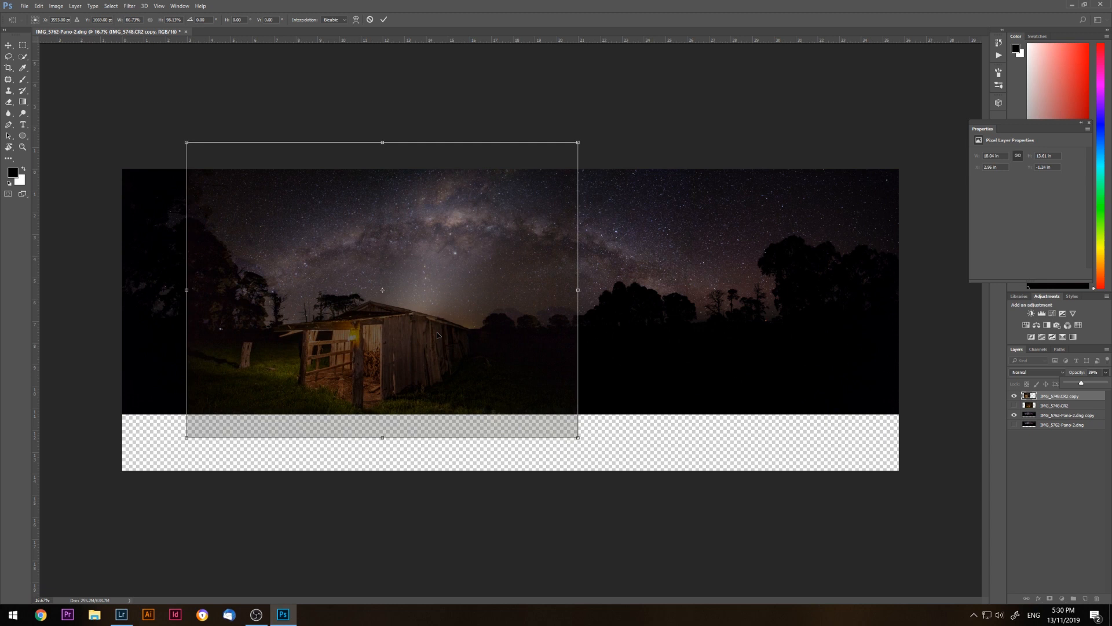
Narrow the shed photo slightly to a width of 18 in, nudge it up, and apply the transform.
mouse_move(187, 290)
mouse_down()
mouse_move(172, 293)
mouse_move(187, 294)
mouse_up()
mouse_move(578, 293)
mouse_down()
mouse_move(551, 293)
mouse_move(578, 293)
mouse_up()
key(Up)
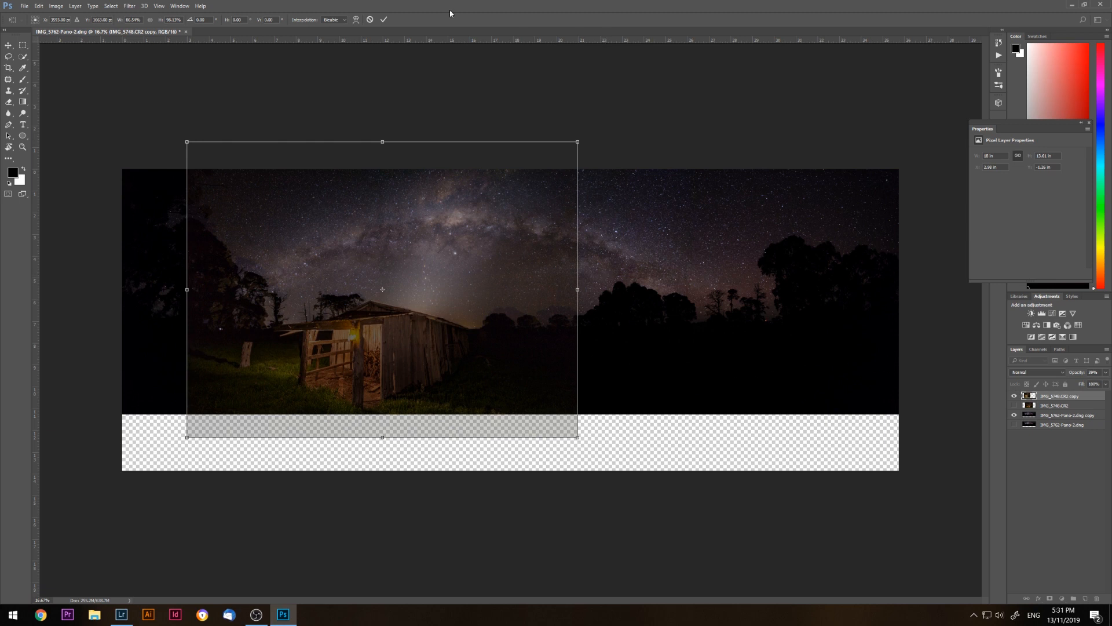
click(384, 20)
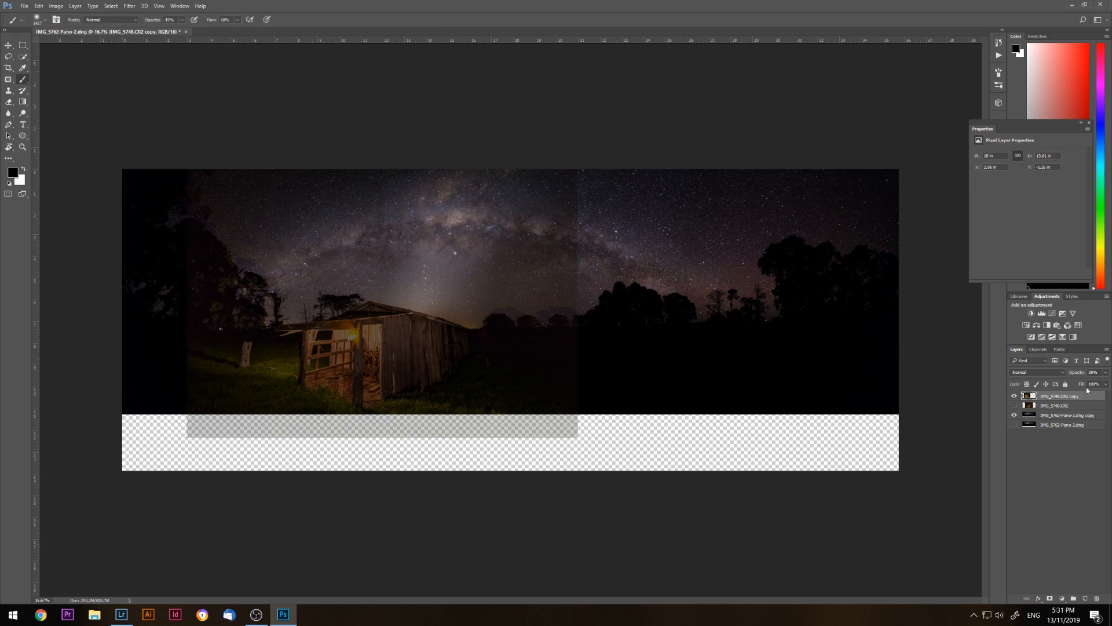
Restore the shed copy layer's opacity to 100% and give it a layer mask inverted to black.
click(1106, 373)
drag(1084, 386, 1107, 383)
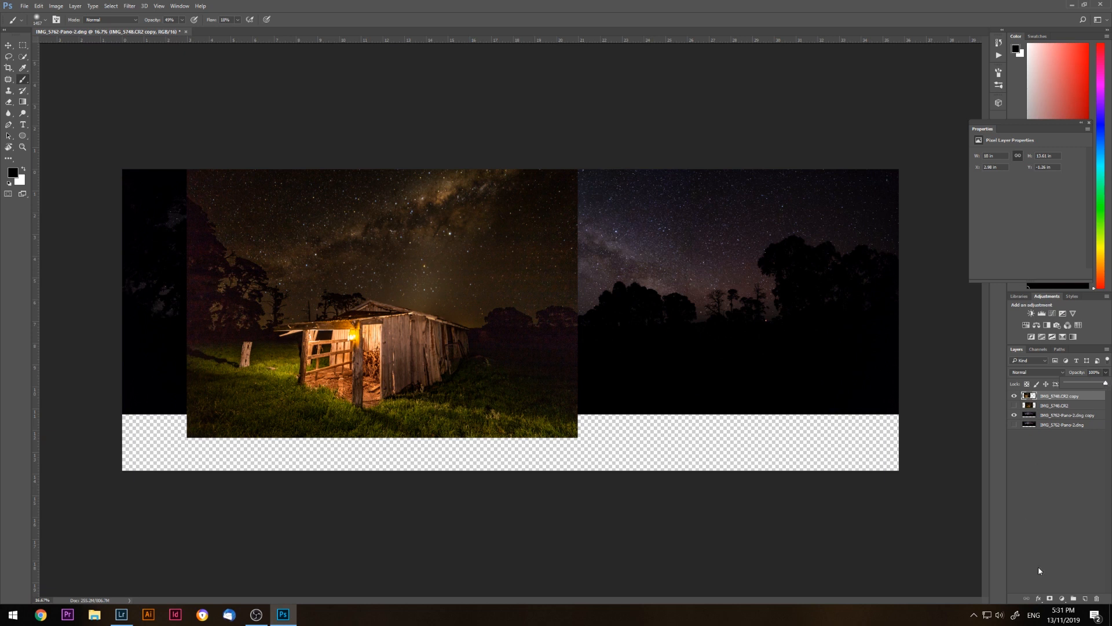
click(1052, 598)
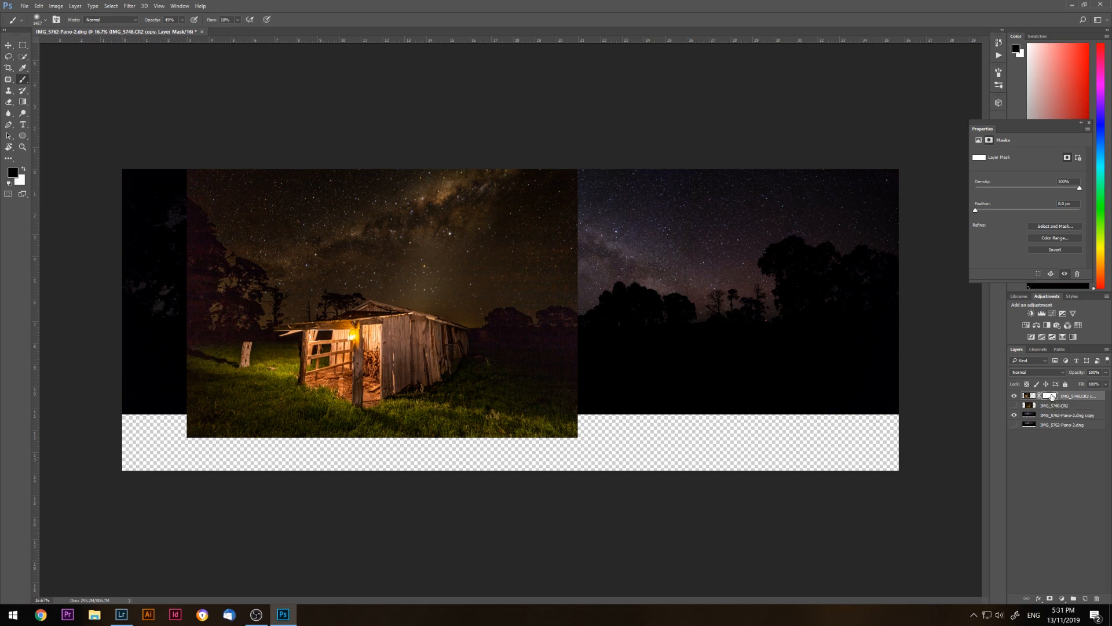
key(ctrl+i)
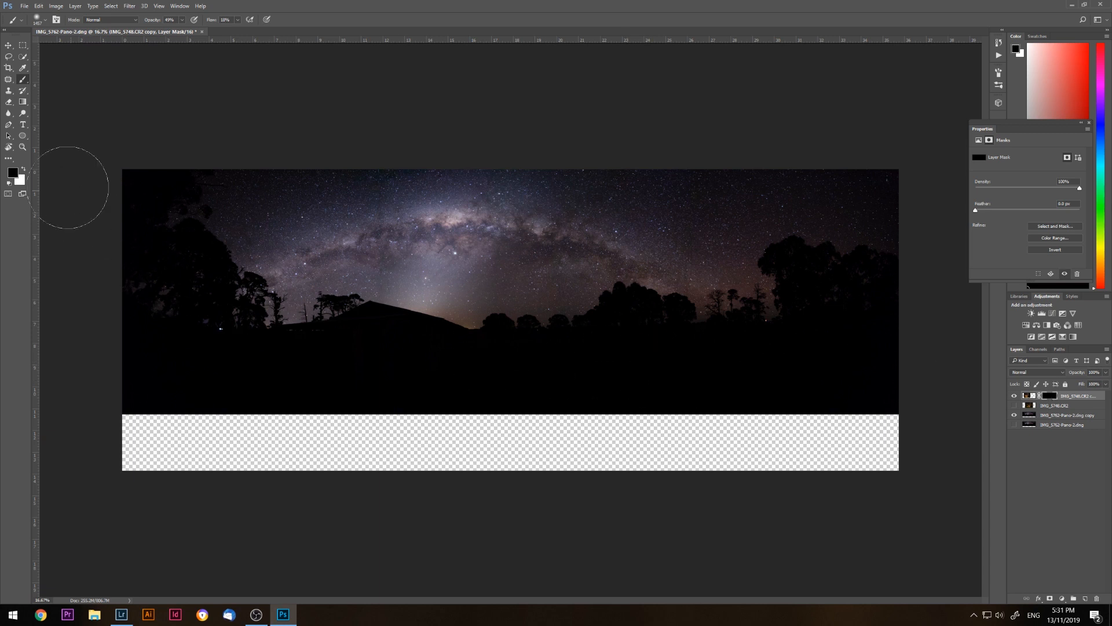
With a smaller soft white brush, paint on the mask to reveal the lamp-lit shed and the grass around it.
click(23, 171)
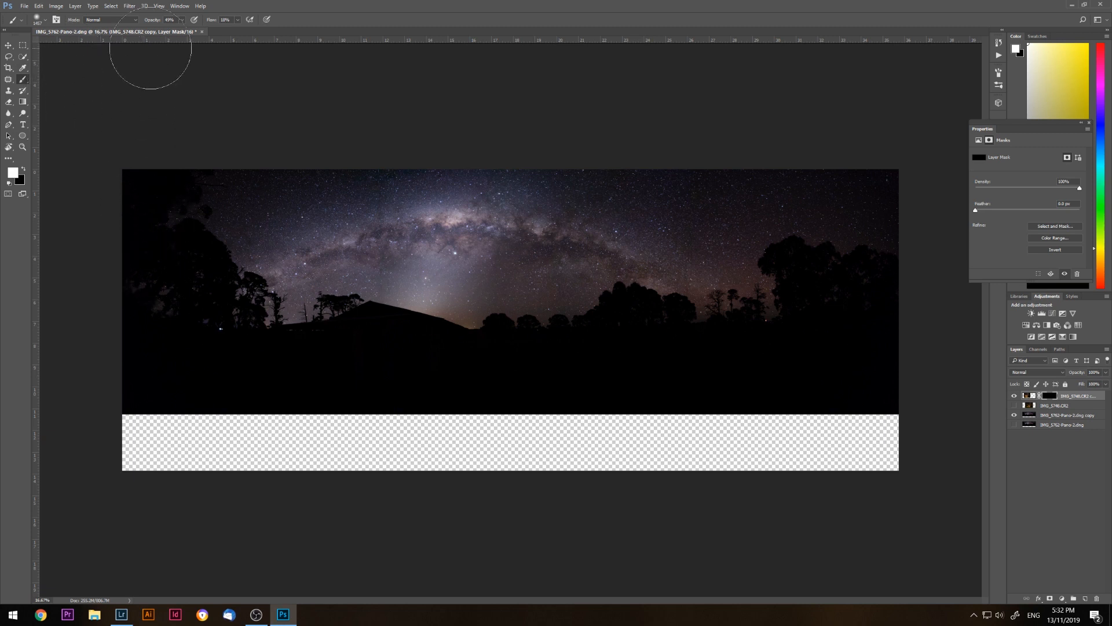
click(47, 21)
drag(103, 50, 97, 51)
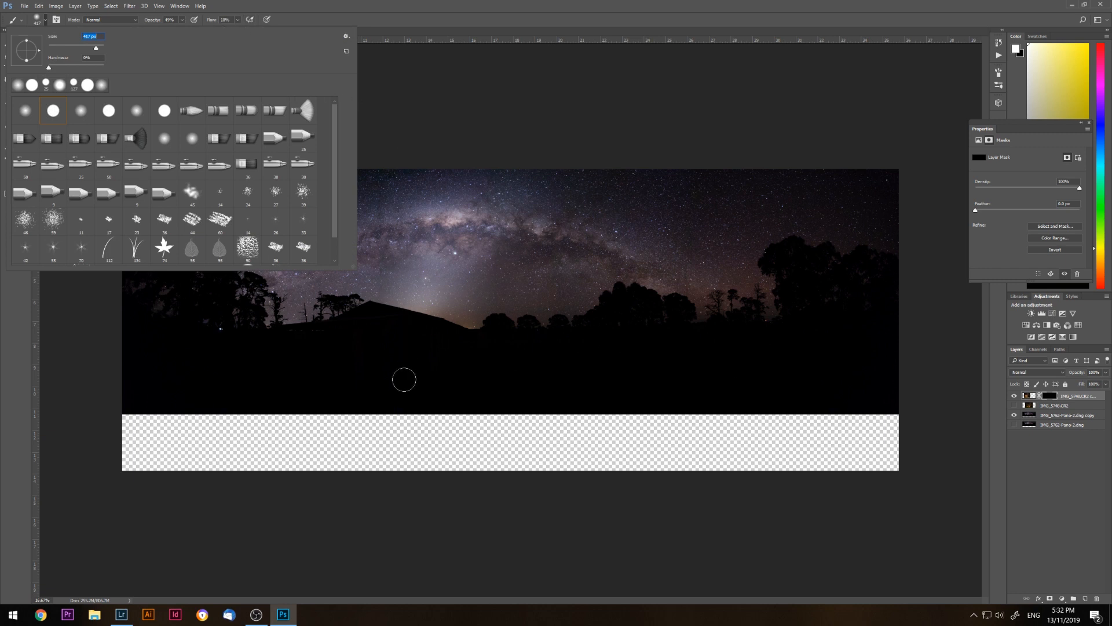
mouse_move(367, 318)
mouse_down()
mouse_move(329, 350)
mouse_move(342, 356)
mouse_move(385, 337)
mouse_move(333, 384)
mouse_move(393, 354)
mouse_move(348, 380)
mouse_move(371, 319)
mouse_move(450, 339)
mouse_move(365, 361)
mouse_move(420, 358)
mouse_move(393, 351)
mouse_move(371, 336)
mouse_move(398, 333)
mouse_move(369, 334)
mouse_move(367, 319)
mouse_move(307, 340)
mouse_move(332, 340)
mouse_move(296, 338)
mouse_move(338, 349)
mouse_move(298, 368)
mouse_move(349, 372)
mouse_move(316, 387)
mouse_move(338, 393)
mouse_move(456, 363)
mouse_move(417, 336)
mouse_move(485, 343)
mouse_move(387, 383)
mouse_move(434, 393)
mouse_move(241, 398)
mouse_move(460, 399)
mouse_move(279, 411)
mouse_move(434, 411)
mouse_move(282, 390)
mouse_move(427, 384)
mouse_move(321, 367)
mouse_move(427, 360)
mouse_move(289, 357)
mouse_move(434, 353)
mouse_move(304, 381)
mouse_move(431, 379)
mouse_move(356, 313)
mouse_move(371, 310)
mouse_move(318, 347)
mouse_move(323, 333)
mouse_move(257, 340)
mouse_move(358, 356)
mouse_move(224, 367)
mouse_move(358, 371)
mouse_move(223, 384)
mouse_move(354, 377)
mouse_move(224, 387)
mouse_move(353, 397)
mouse_move(266, 406)
mouse_move(322, 409)
mouse_move(304, 394)
mouse_move(334, 374)
mouse_move(300, 345)
mouse_up()
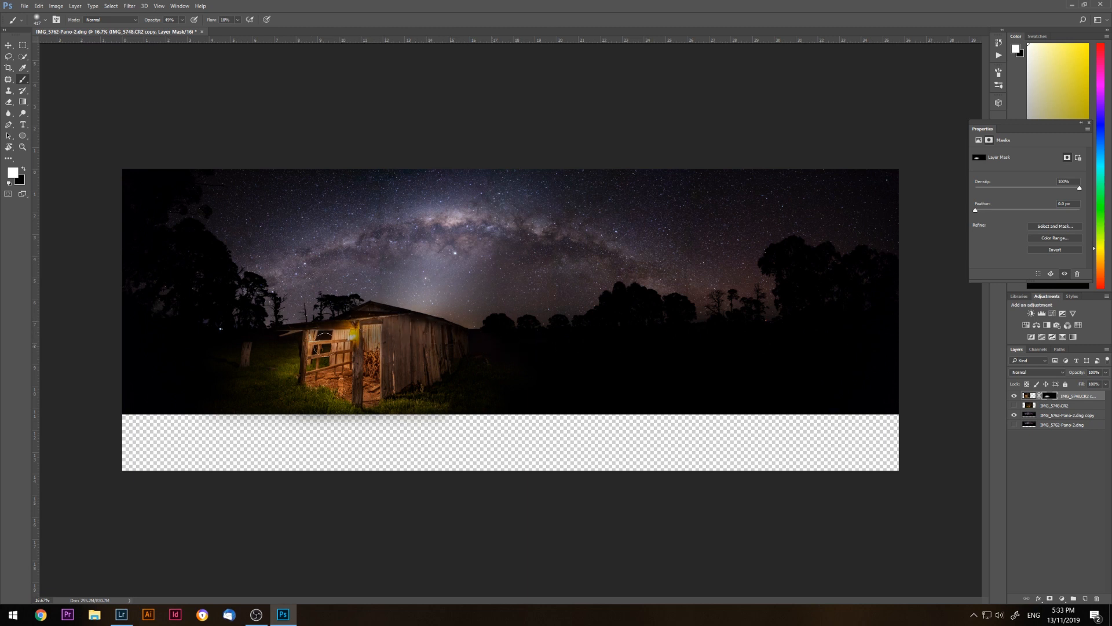
mouse_move(262, 353)
mouse_down()
mouse_move(217, 364)
mouse_move(299, 351)
mouse_move(199, 386)
mouse_move(300, 373)
mouse_move(253, 396)
mouse_move(308, 382)
mouse_move(271, 423)
mouse_move(332, 399)
mouse_move(300, 426)
mouse_move(386, 374)
mouse_move(483, 412)
mouse_move(439, 373)
mouse_move(494, 420)
mouse_move(514, 423)
mouse_move(461, 368)
mouse_move(672, 383)
mouse_move(472, 383)
mouse_move(690, 396)
mouse_move(453, 382)
mouse_move(612, 398)
mouse_move(365, 400)
mouse_move(615, 405)
mouse_move(437, 404)
mouse_move(573, 411)
mouse_move(524, 415)
mouse_move(522, 347)
mouse_move(580, 373)
mouse_move(534, 376)
mouse_move(539, 339)
mouse_move(533, 393)
mouse_up()
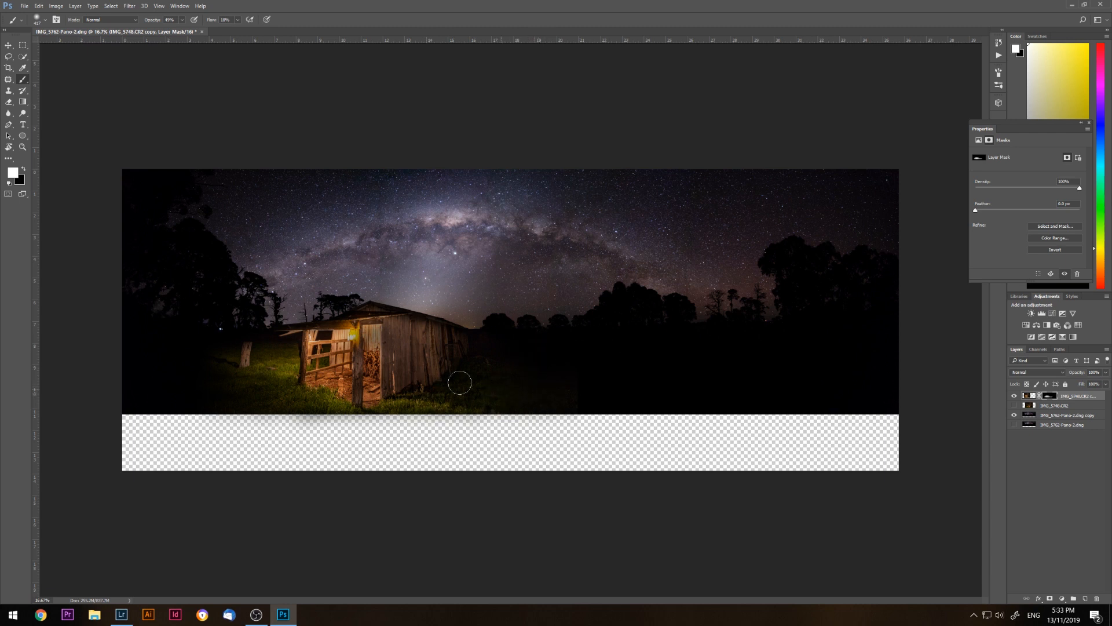
mouse_move(409, 358)
mouse_down()
mouse_move(542, 350)
mouse_move(431, 359)
mouse_up()
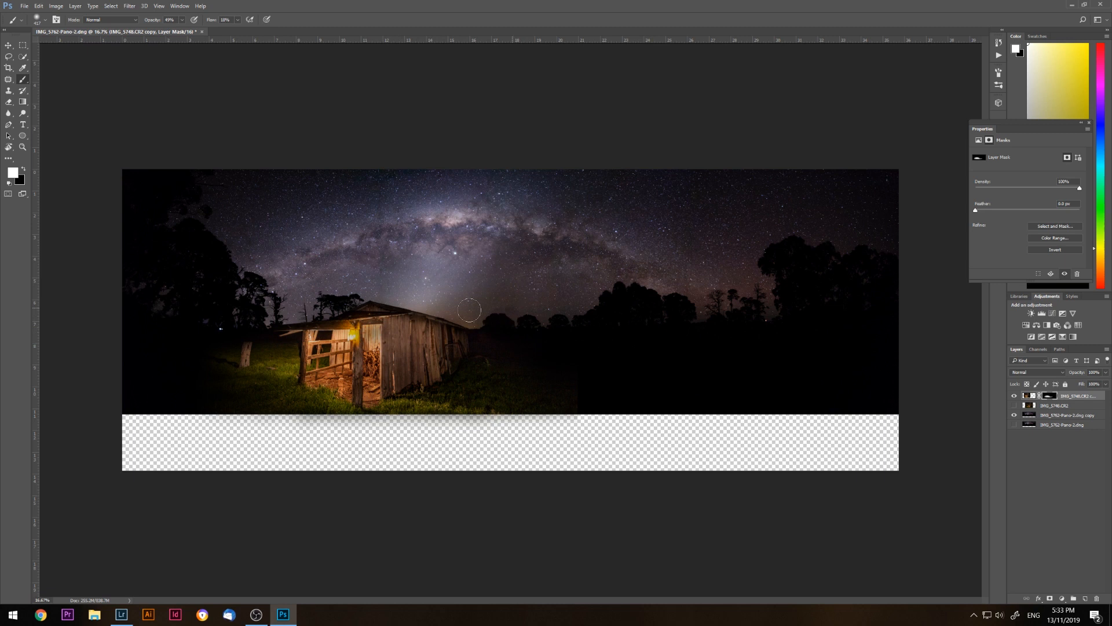
Paint white on the mask over the sky beside the shed roof's far end, and paint it out again with black.
mouse_move(457, 321)
mouse_down()
mouse_move(511, 289)
mouse_move(442, 322)
mouse_move(485, 304)
mouse_move(453, 324)
mouse_move(470, 310)
mouse_up()
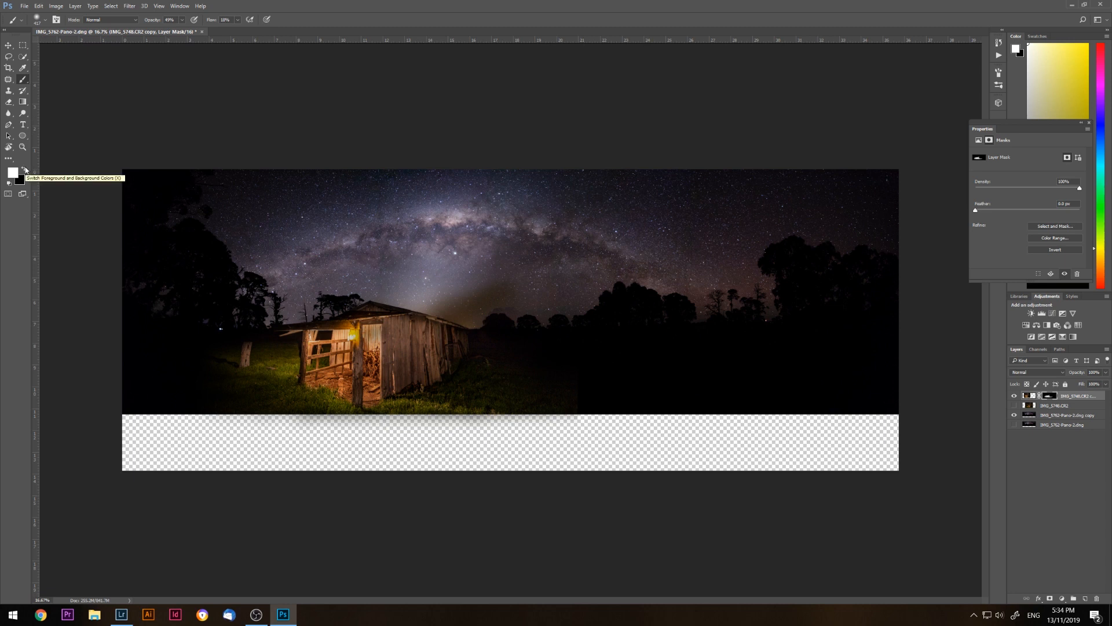
click(25, 170)
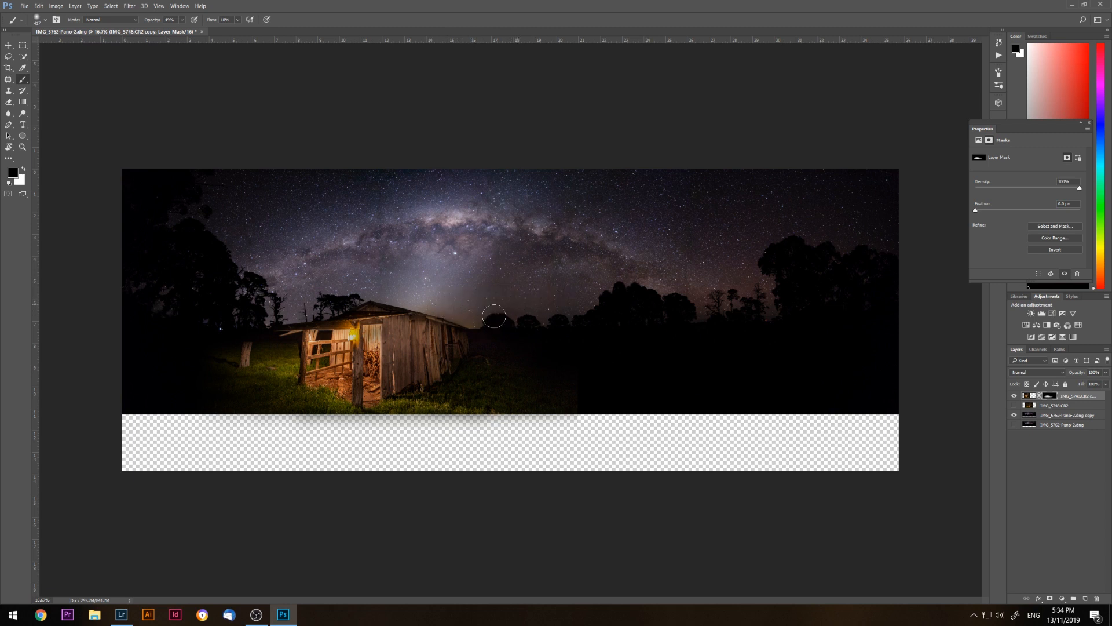
click(25, 169)
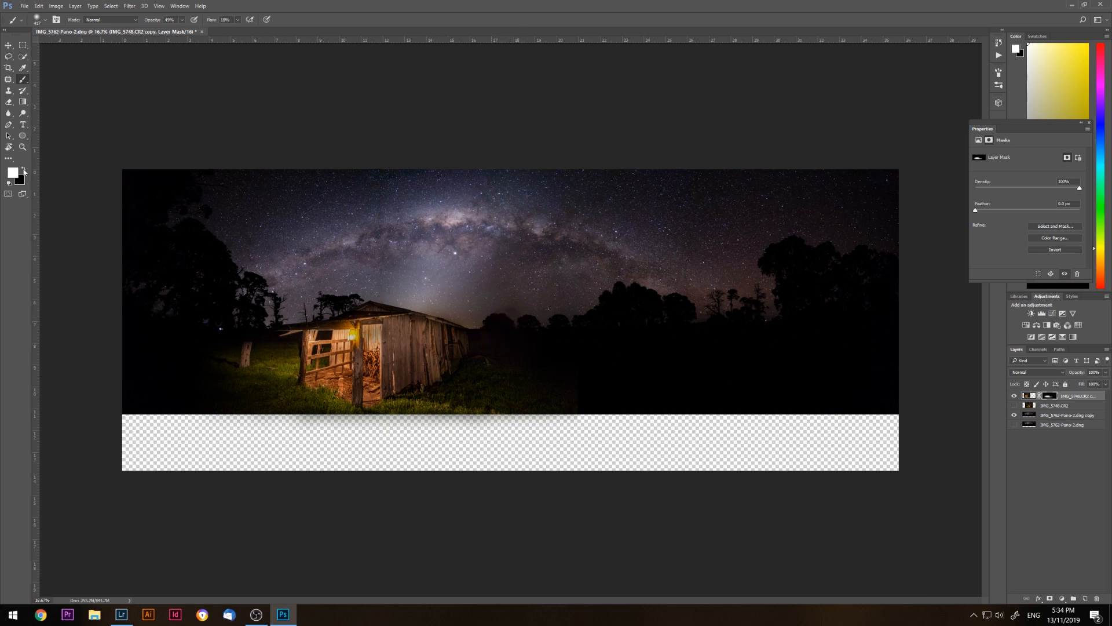
click(24, 171)
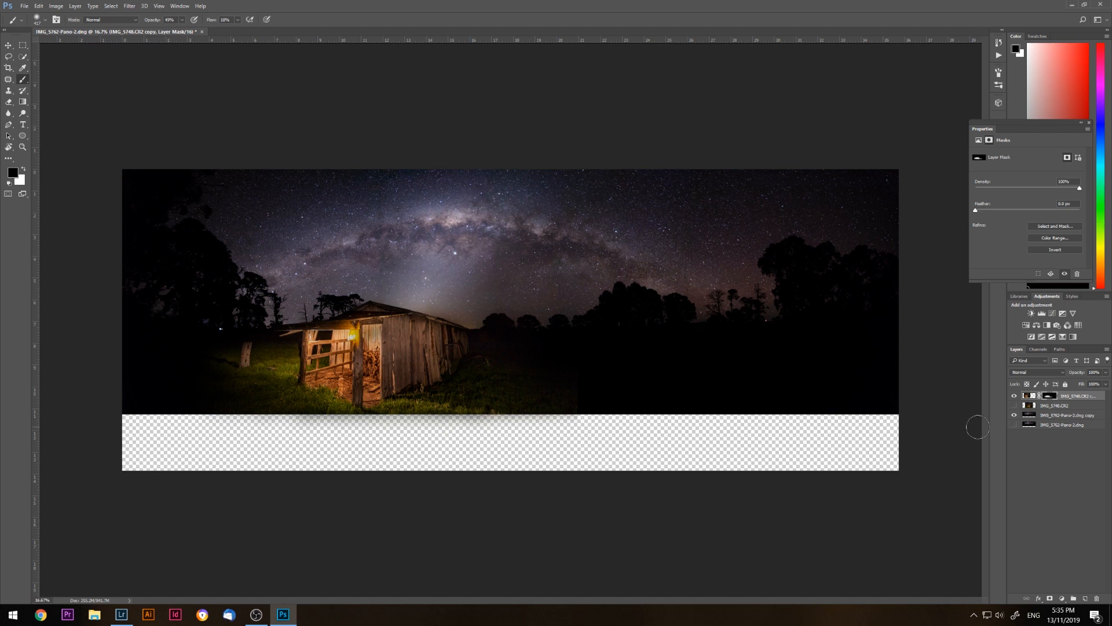
Hide the panorama copy layer and paint white on the shed copy layer's mask over the shed front and the grass beside it.
click(1014, 416)
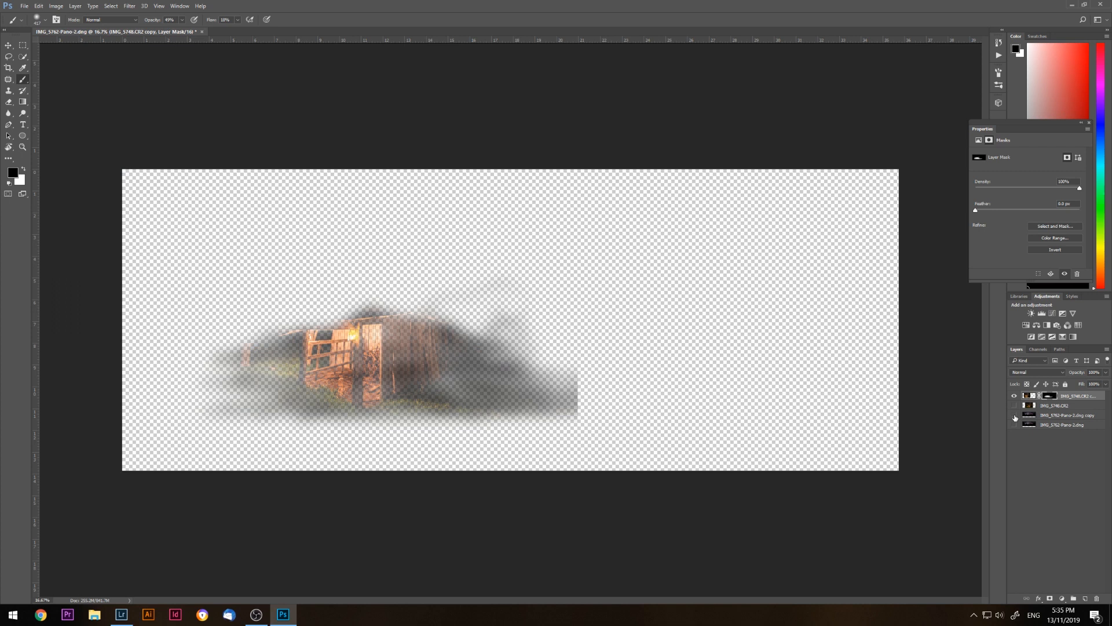
click(19, 181)
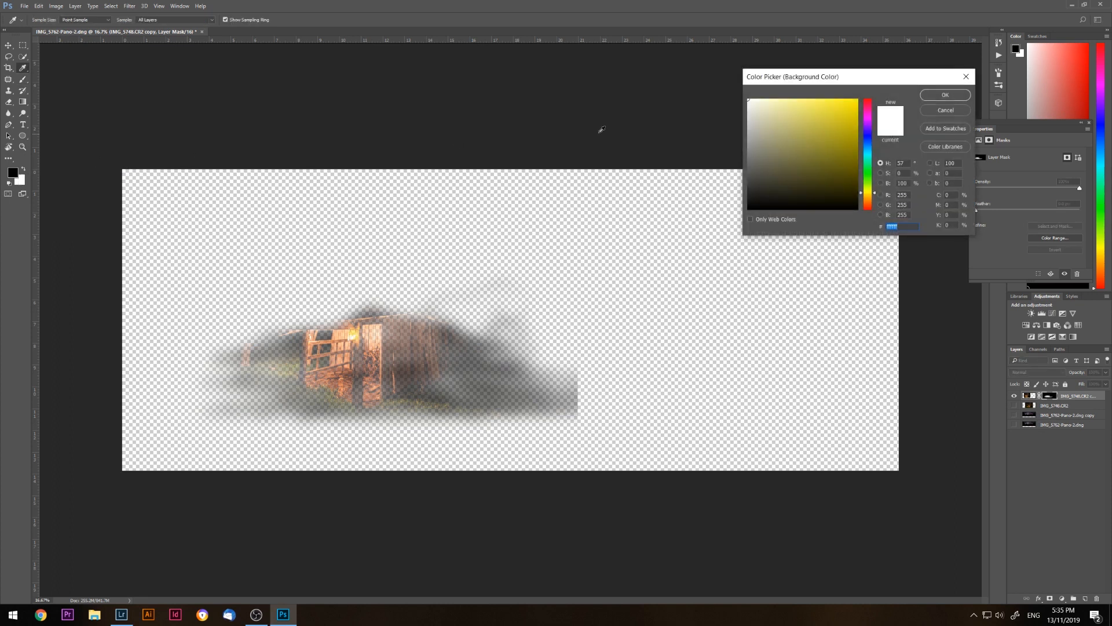
click(945, 111)
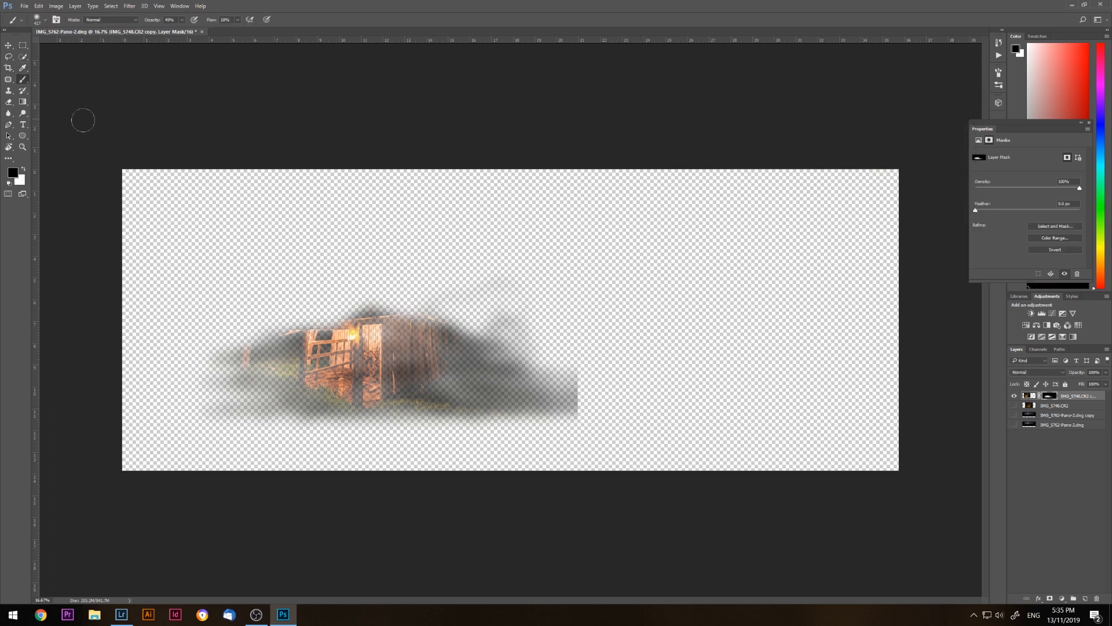
click(24, 170)
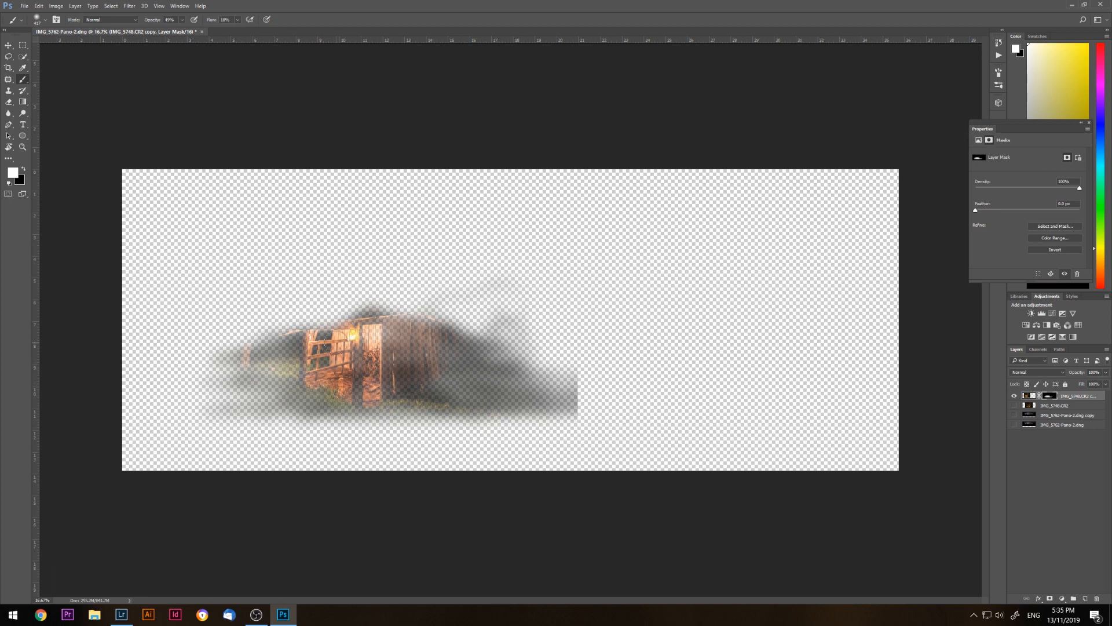
mouse_move(300, 359)
mouse_down()
mouse_move(247, 380)
mouse_move(461, 383)
mouse_move(254, 393)
mouse_move(287, 393)
mouse_move(253, 386)
mouse_up()
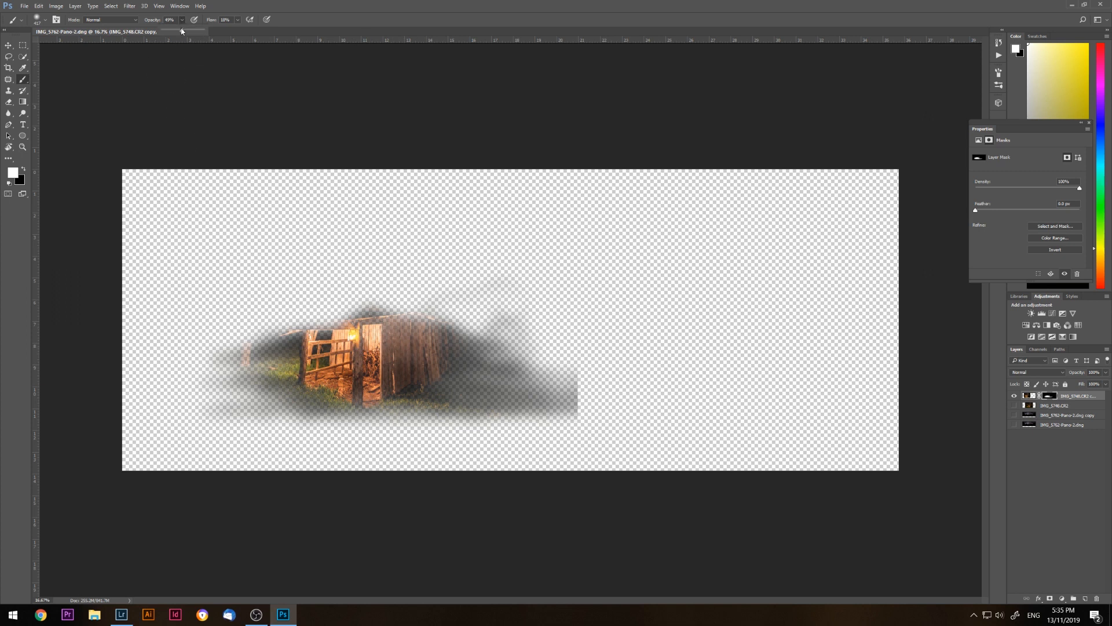
With a higher-opacity white brush, fill in the mask over the shed's walls and the grass near the stump, and show the panorama copy layer again.
click(358, 367)
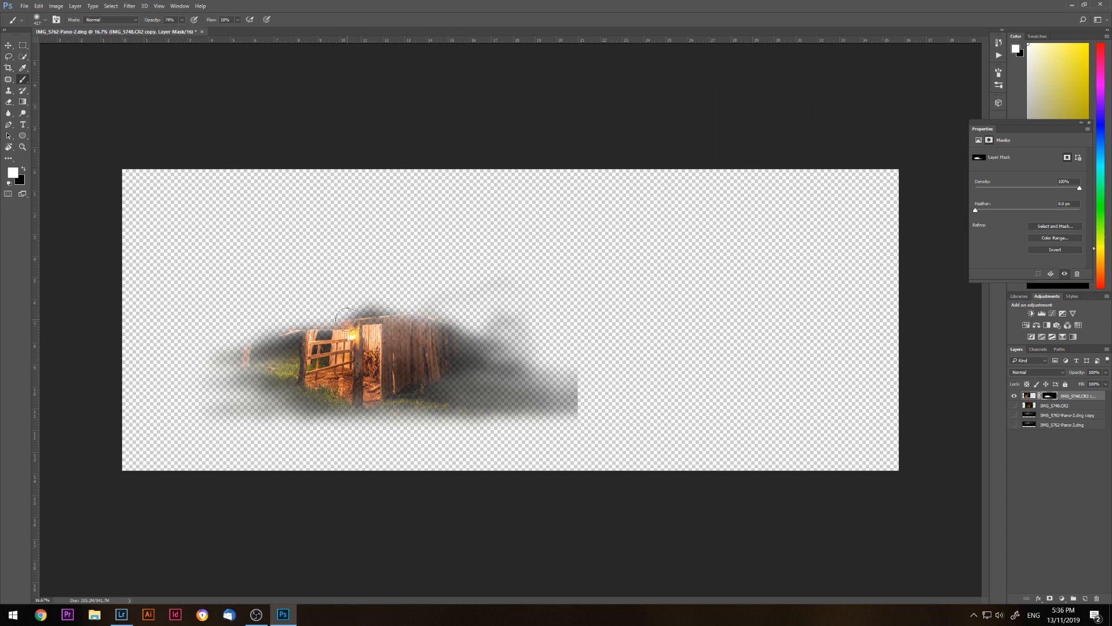
mouse_move(410, 382)
mouse_down()
mouse_move(484, 389)
mouse_move(371, 392)
mouse_move(493, 384)
mouse_move(409, 378)
mouse_up()
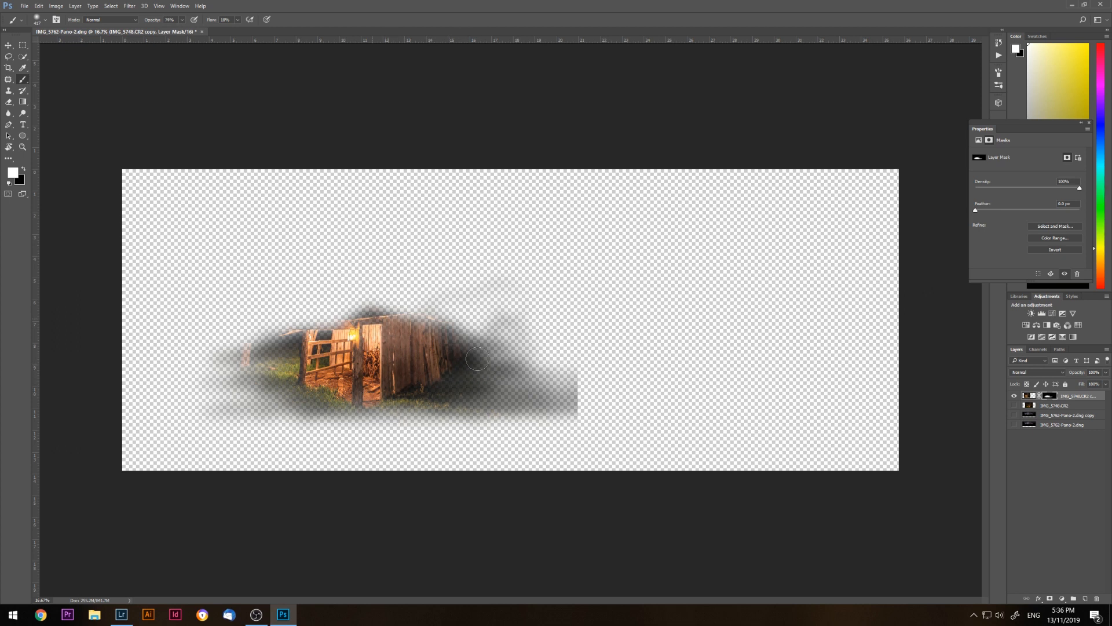
mouse_move(292, 339)
mouse_down()
mouse_move(236, 340)
mouse_move(237, 361)
mouse_move(385, 389)
mouse_move(287, 400)
mouse_move(469, 402)
mouse_move(301, 403)
mouse_move(501, 400)
mouse_move(214, 351)
mouse_up()
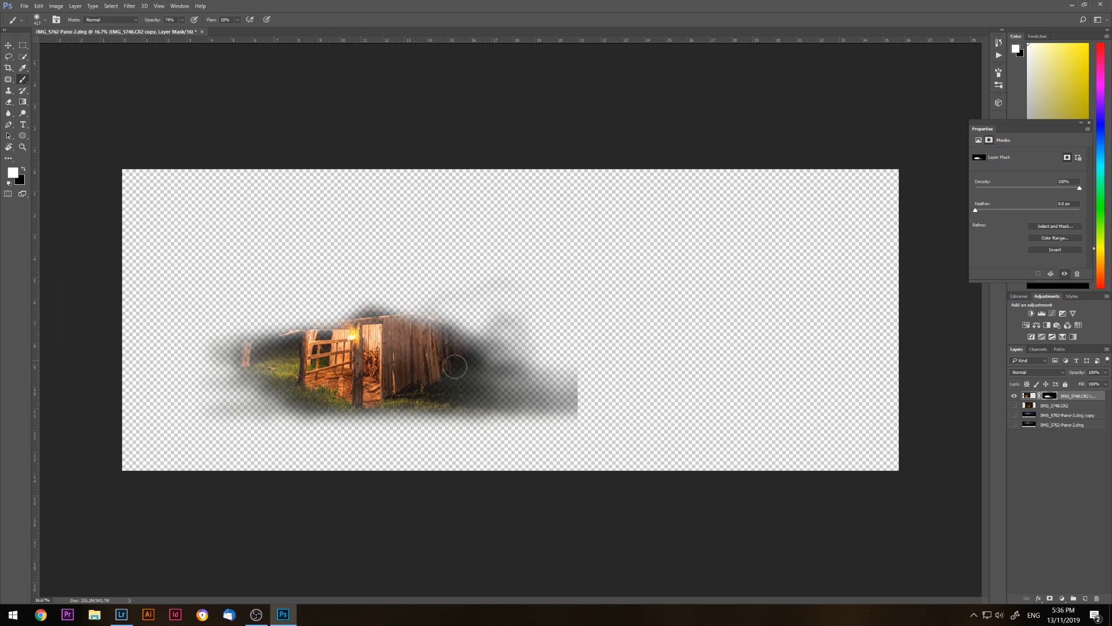
click(1014, 415)
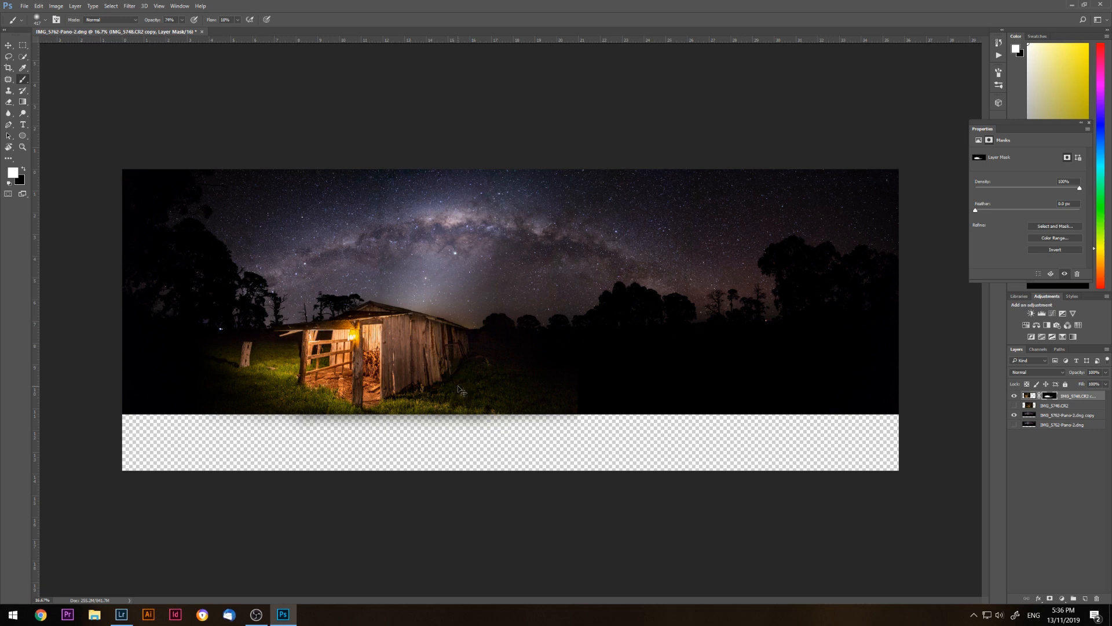
scroll(460, 390, up, 2)
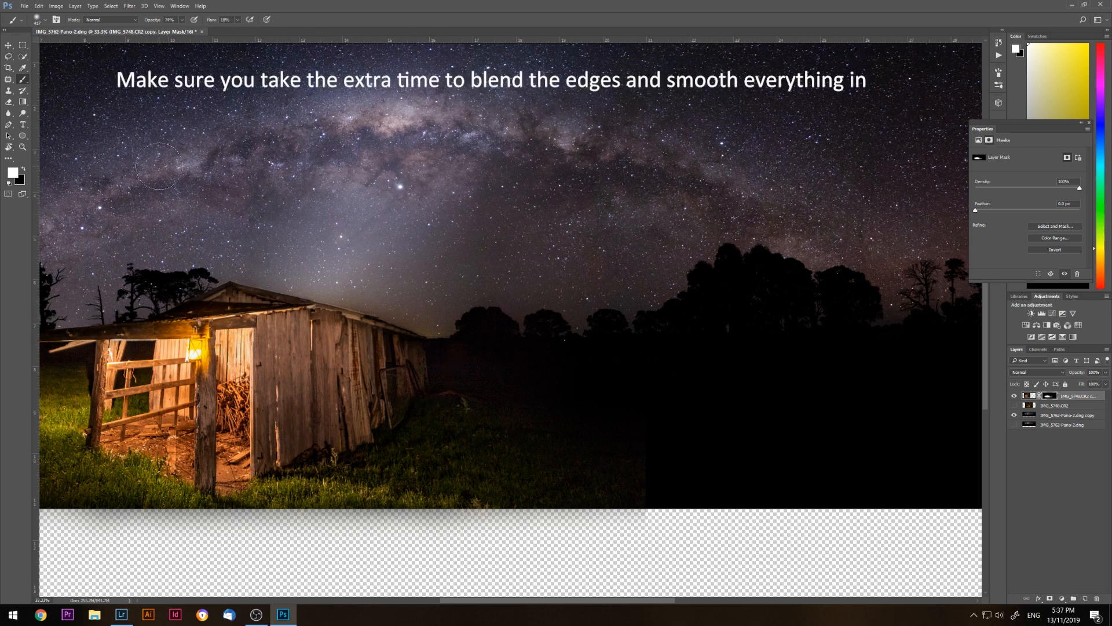
key(ctrl+minus)
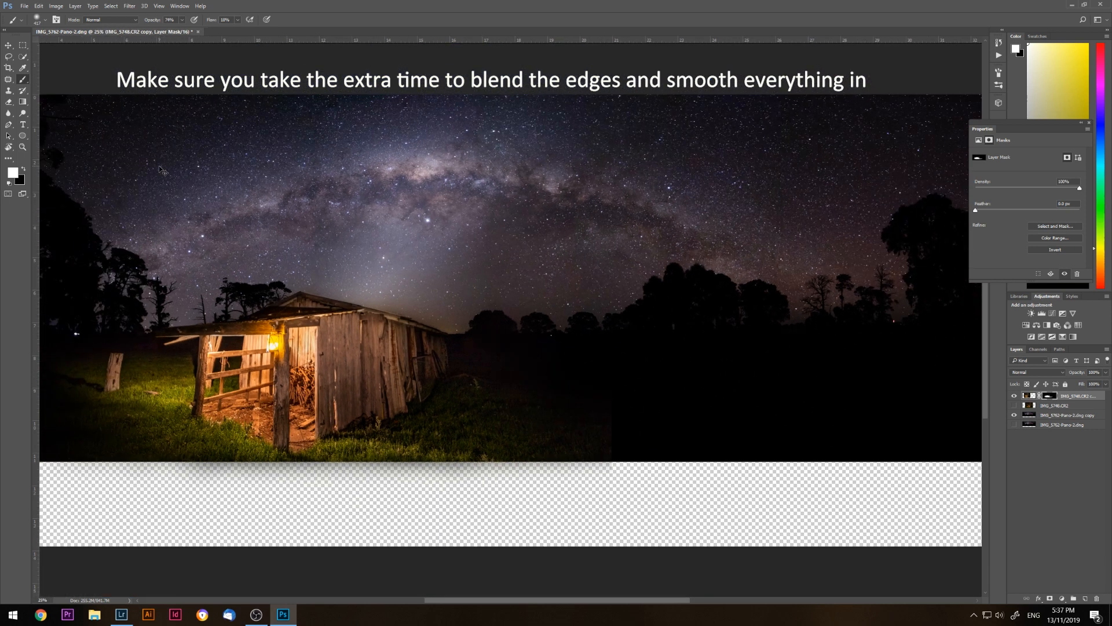
key(ctrl+minus)
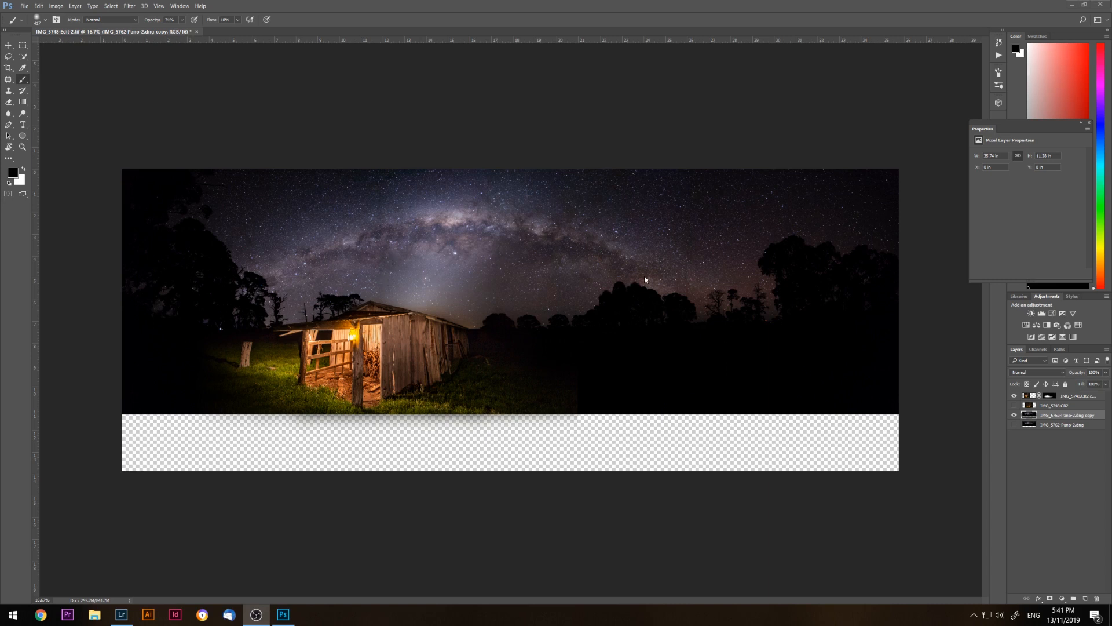
Duplicate the panorama copy layer and shift the duplicate about 0.62 in to the left with Free Transform.
click(1070, 415)
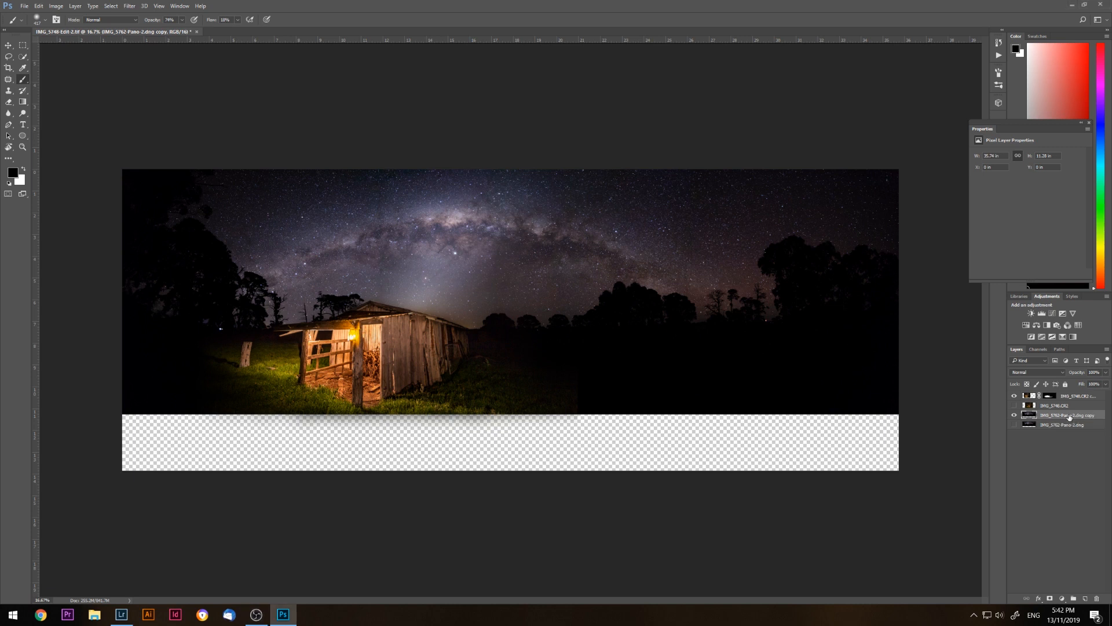
key(ctrl+j)
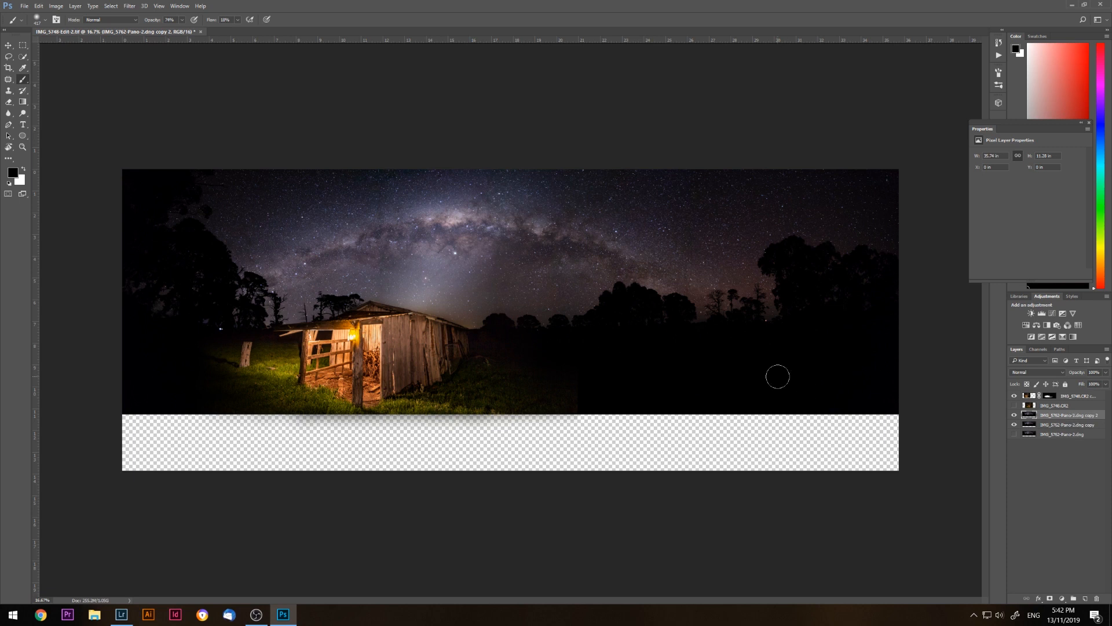
key(ctrl+t)
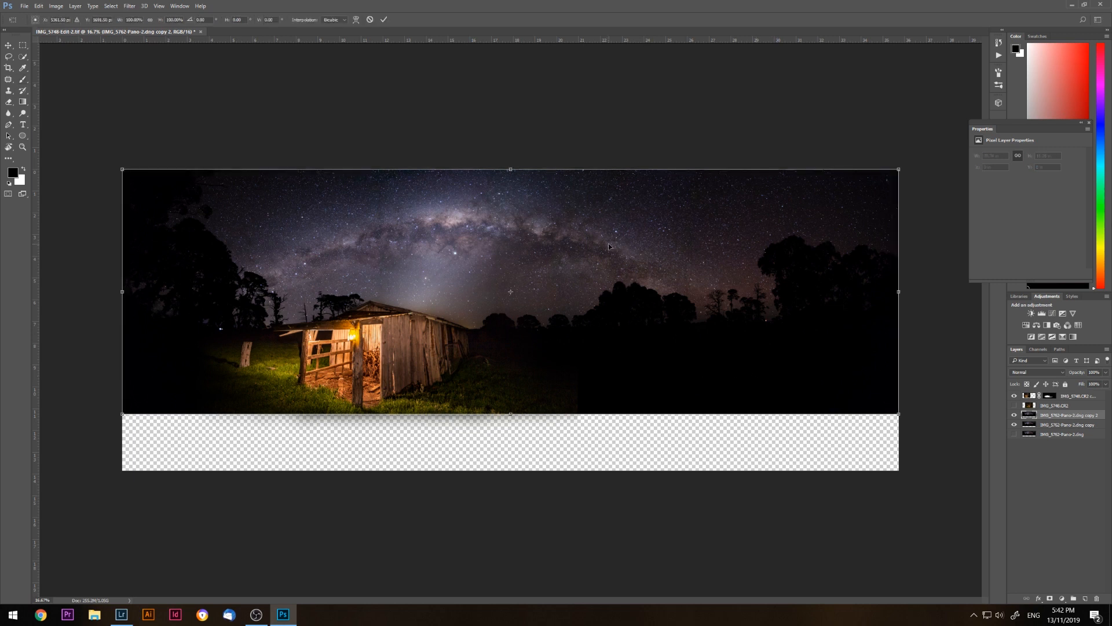
drag(610, 247, 596, 246)
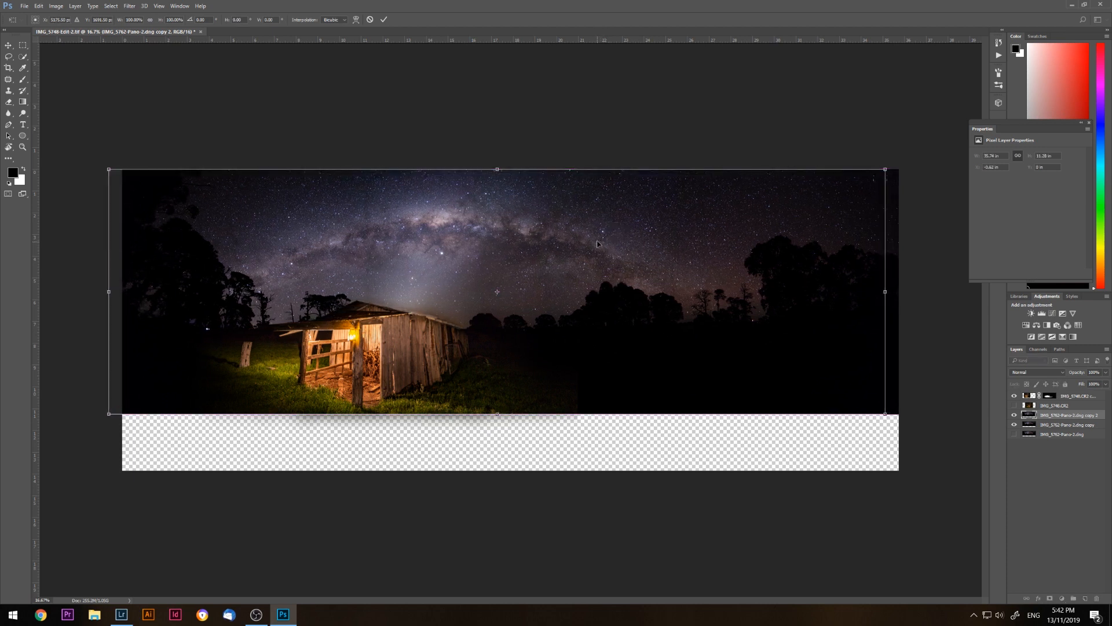
click(383, 19)
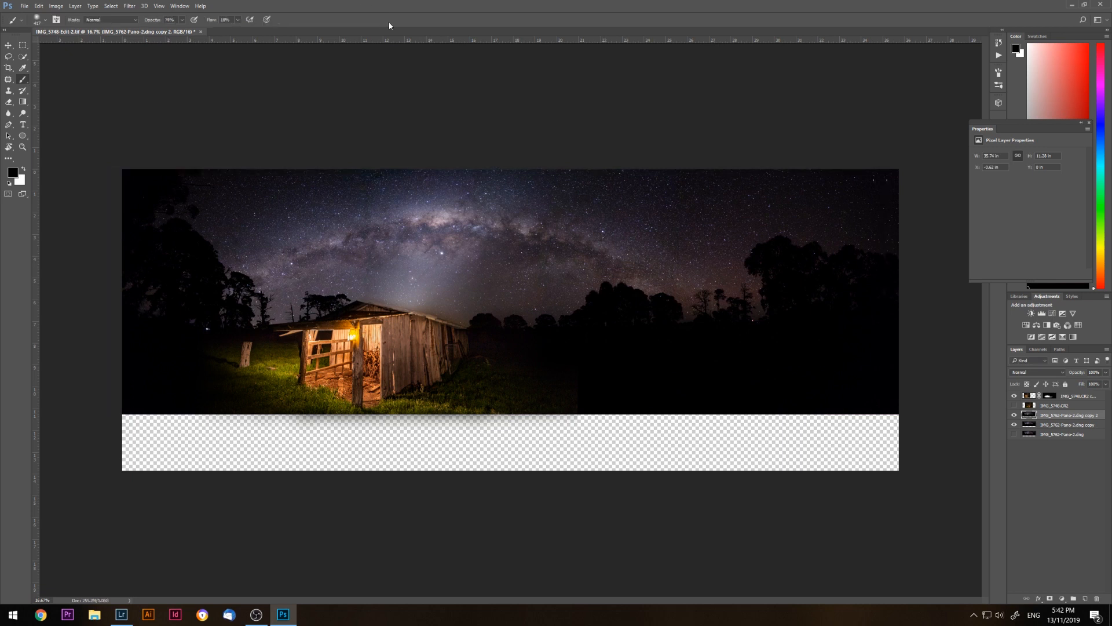
Give the shifted panorama duplicate a layer mask inverted to black, and lower the white brush's opacity.
click(1050, 599)
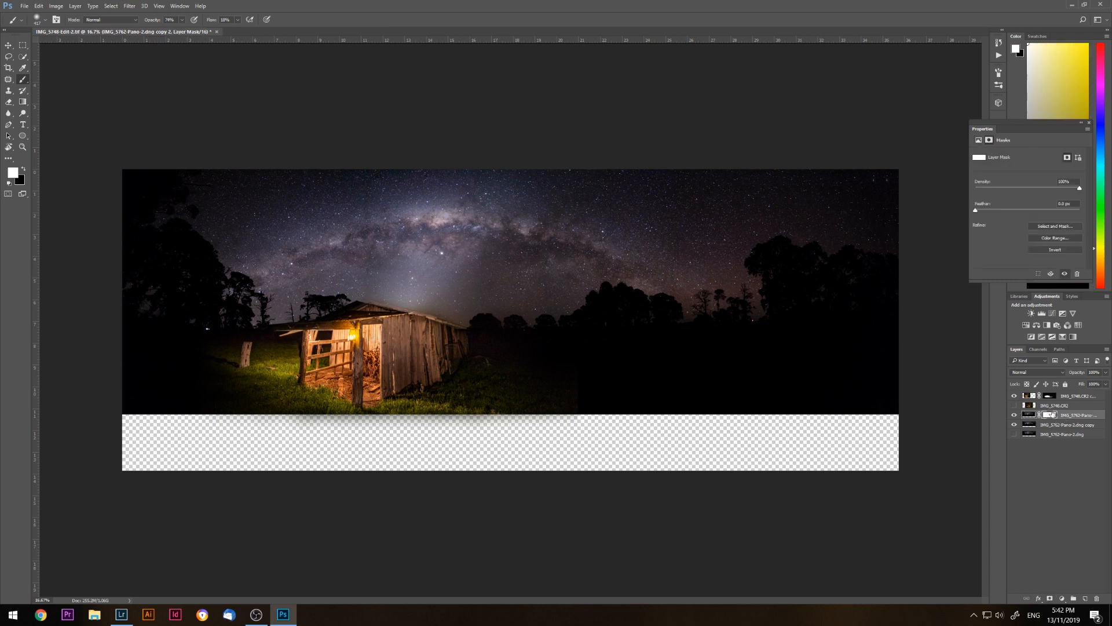
key(ctrl+i)
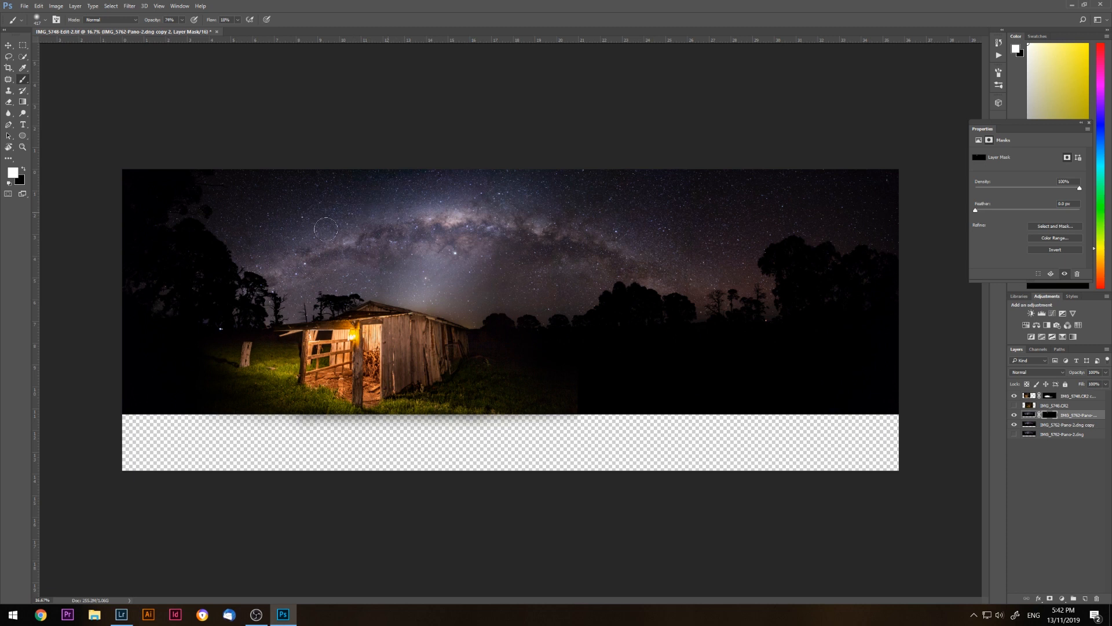
click(183, 22)
drag(183, 32, 170, 33)
Save the layered composite and switch to Lightroom.
click(26, 7)
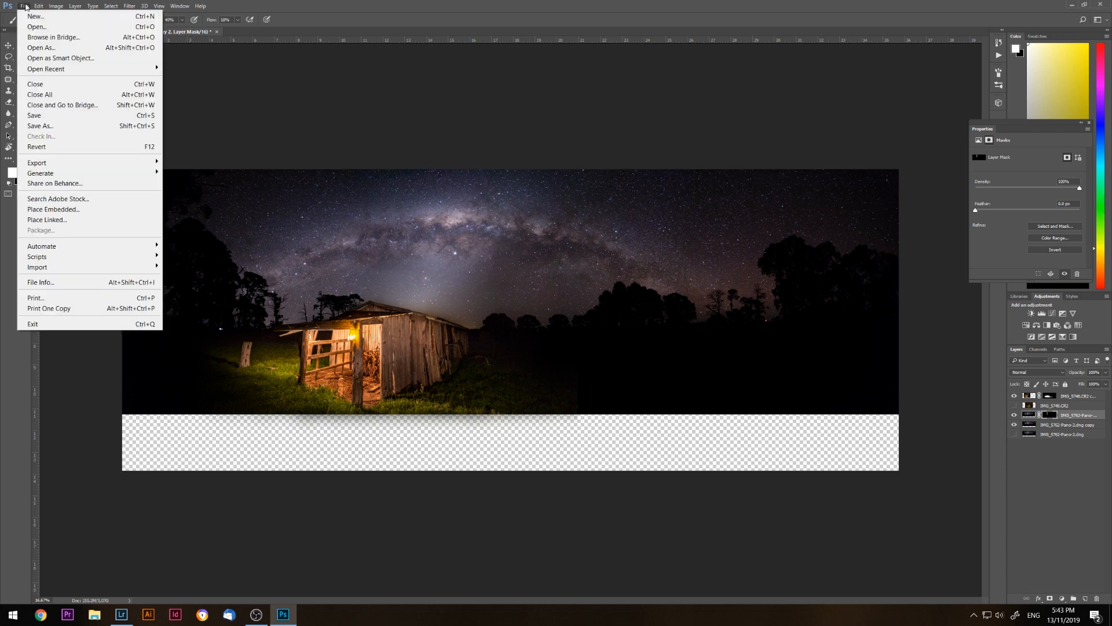
click(41, 118)
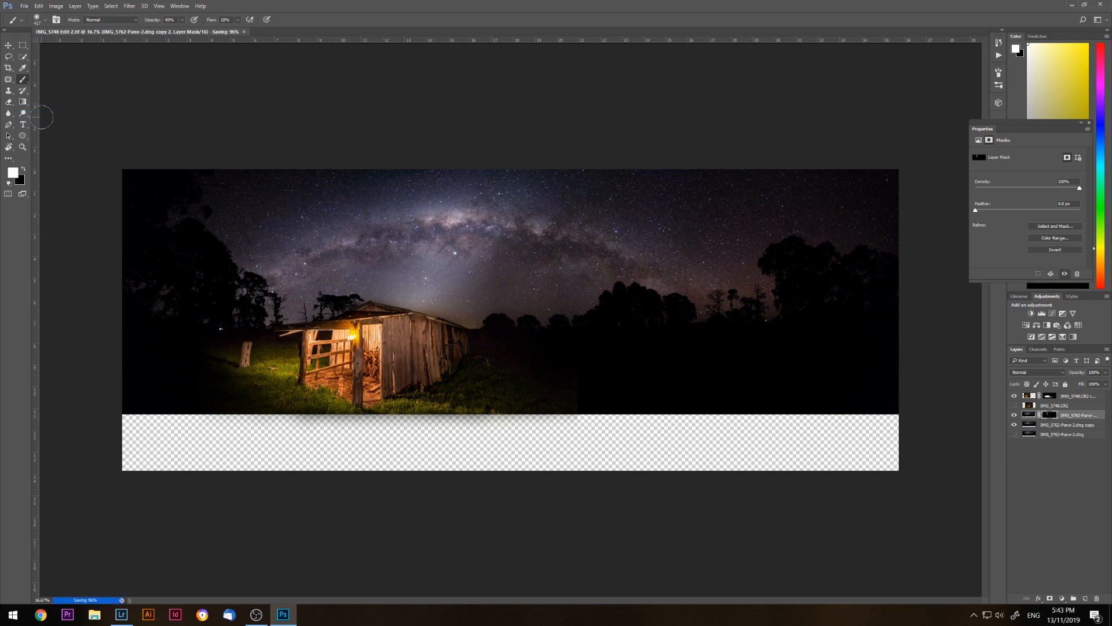
click(122, 618)
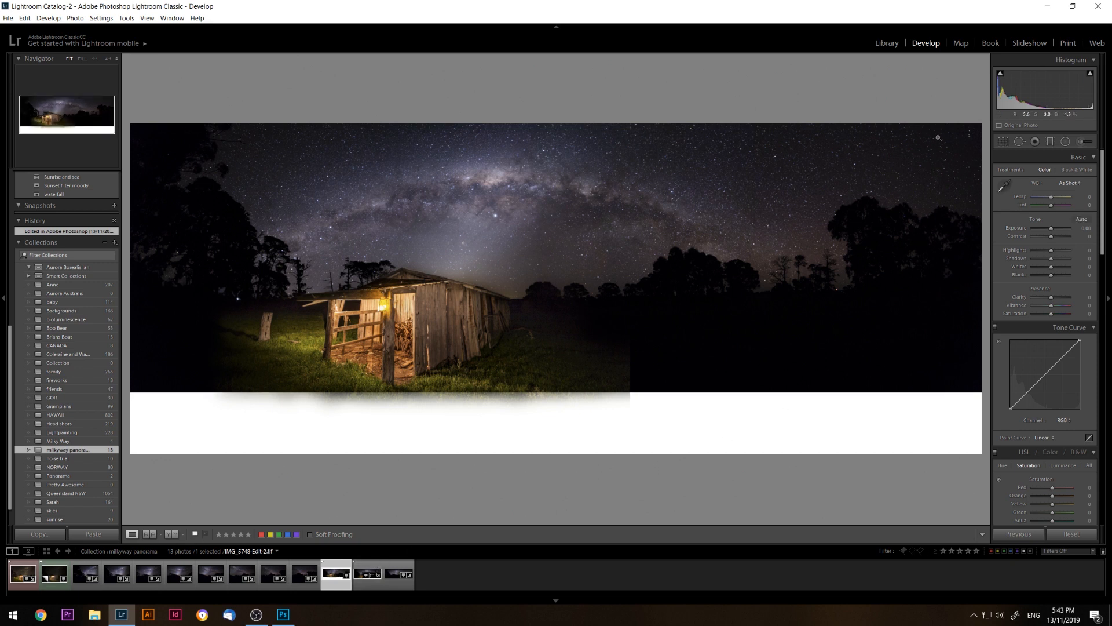
Crop the blank white strip off below the grass in the composite.
click(1004, 143)
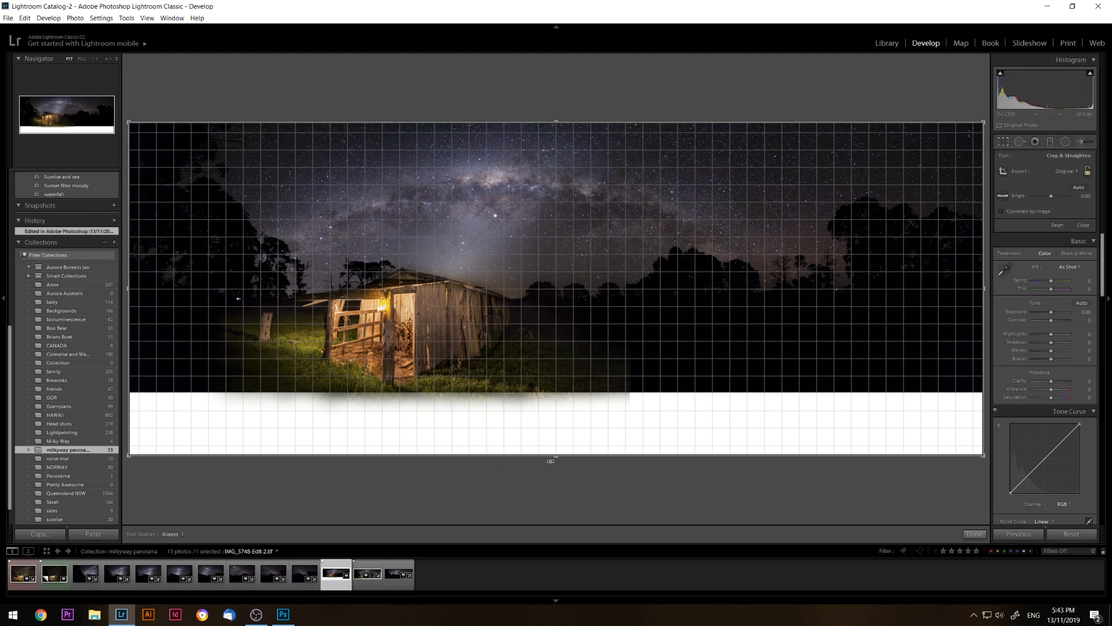
drag(556, 458, 556, 426)
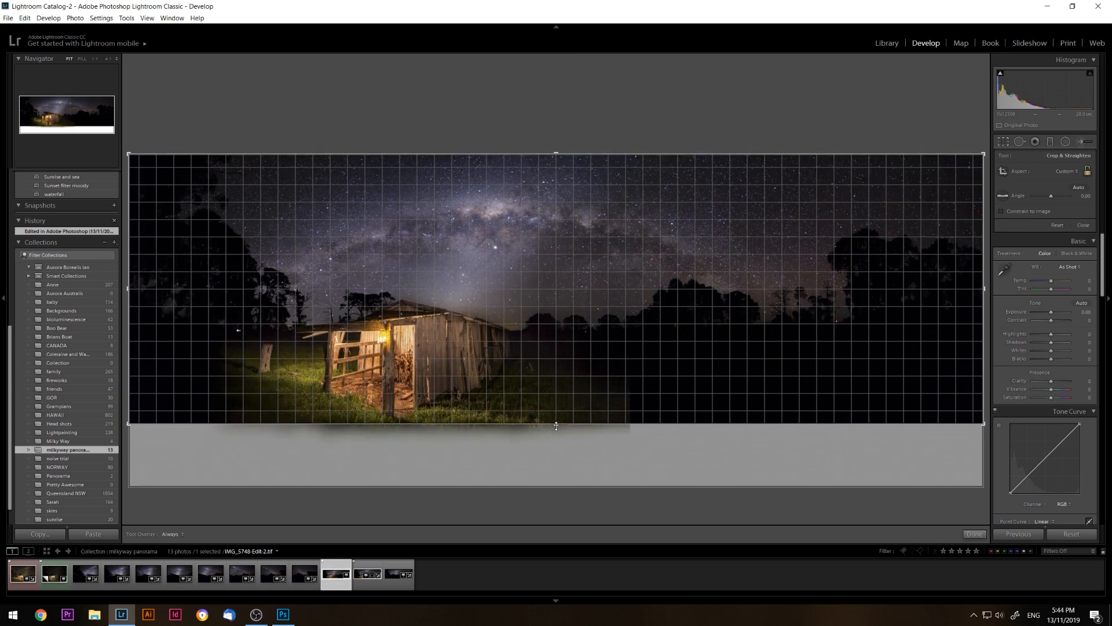
click(974, 534)
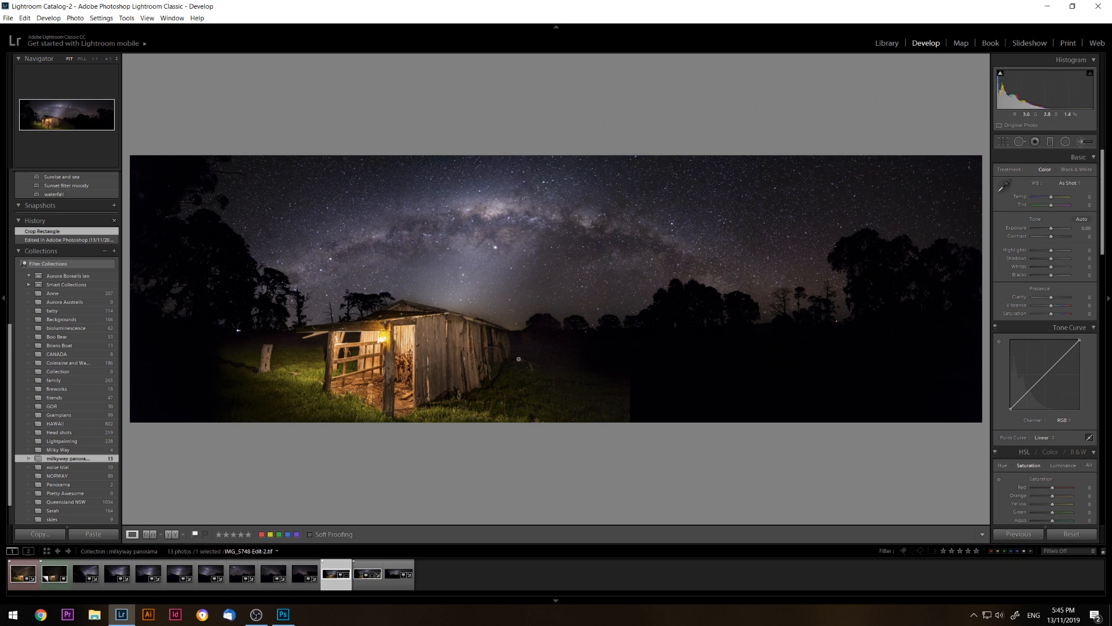
Denoise a copy of the composite with Lightroom adjustments in Dfine 2 using the Automatic method, save it, and fit the photo to the screen.
click(96, 61)
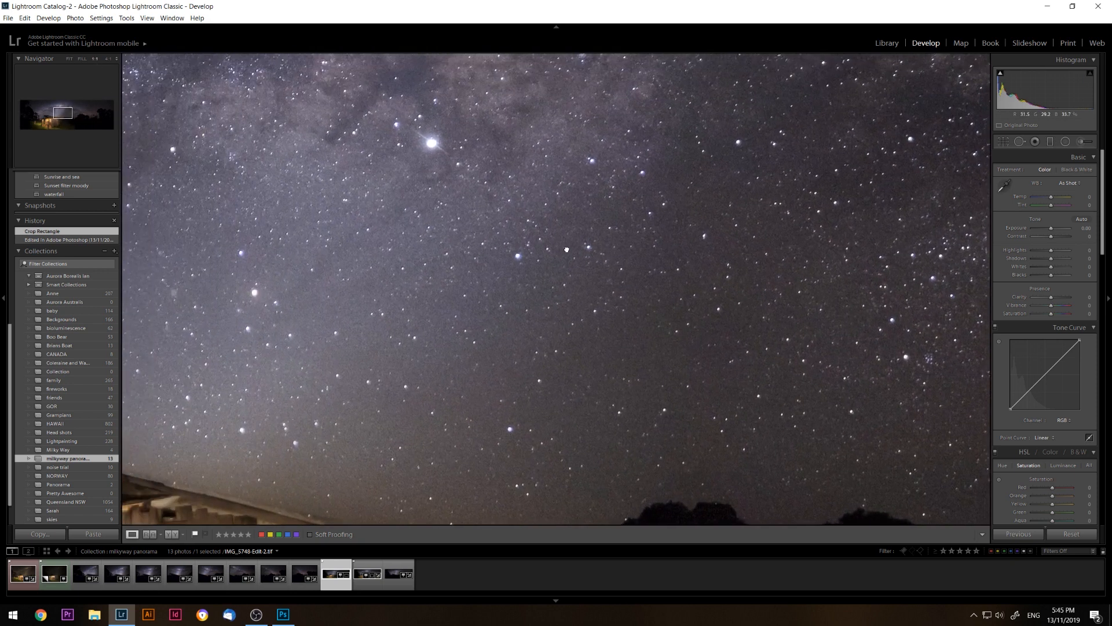
drag(566, 249, 787, 256)
drag(611, 369, 579, 237)
drag(796, 241, 546, 318)
drag(471, 227, 684, 315)
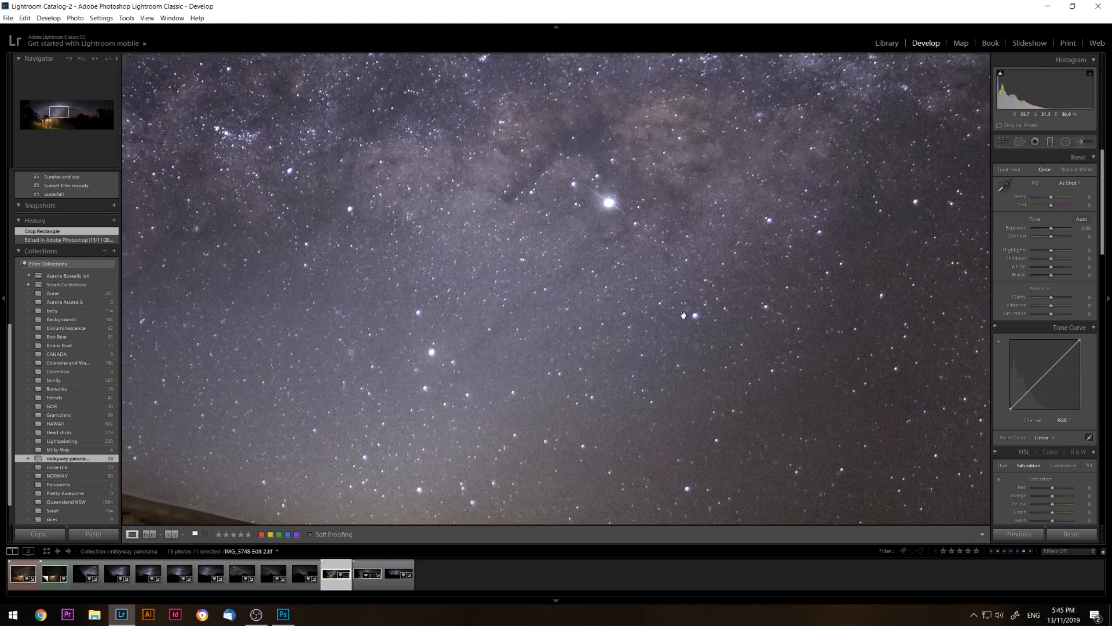
drag(432, 297, 612, 303)
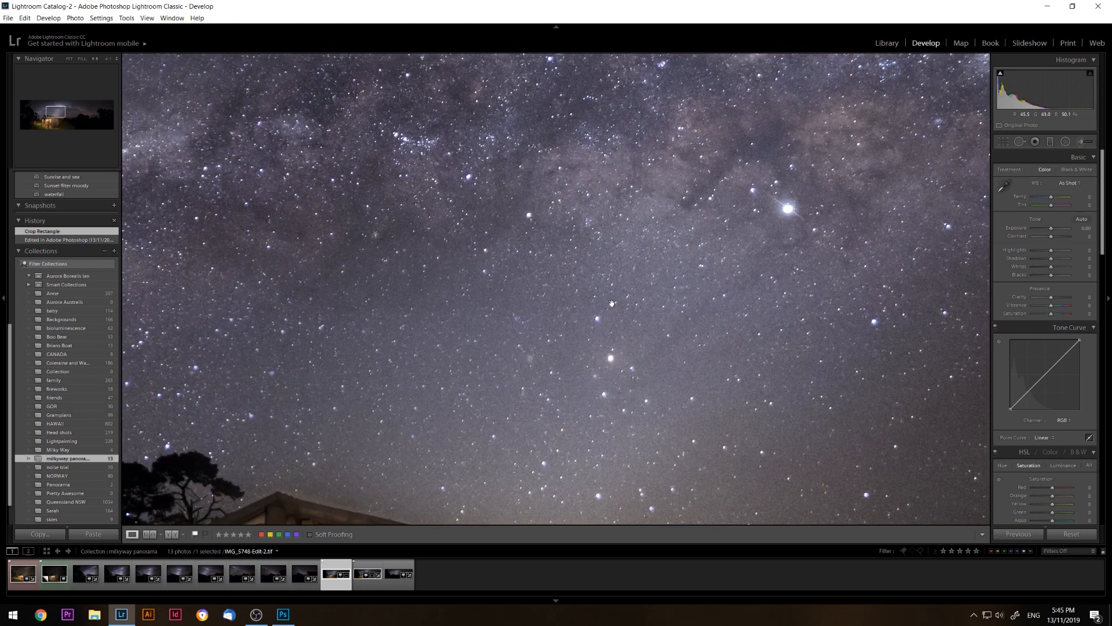
right_click(335, 569)
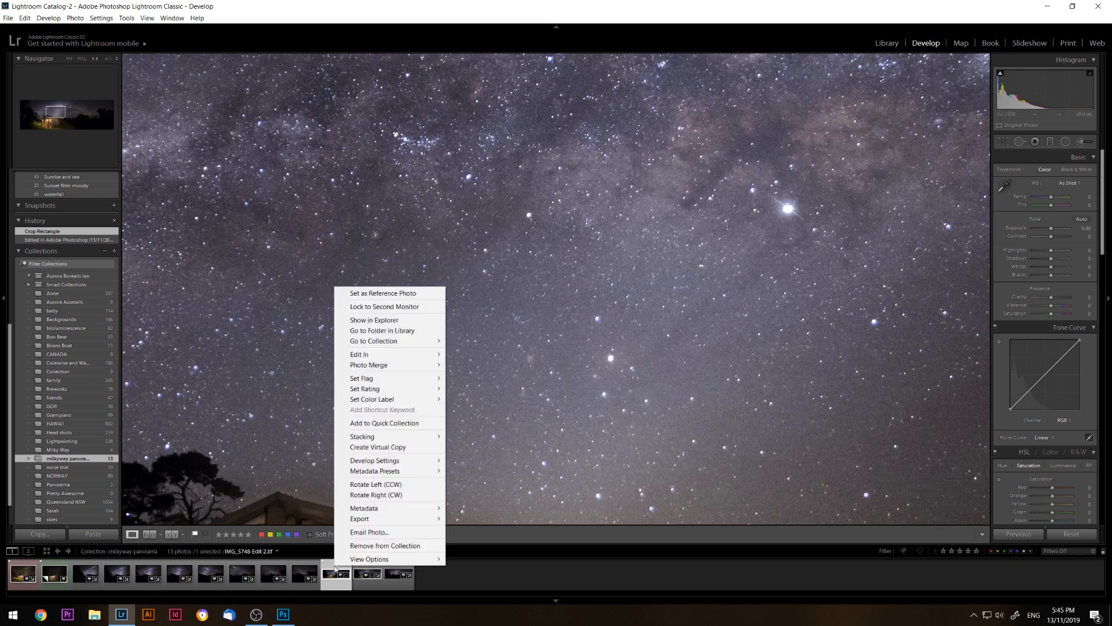
mouse_move(382, 359)
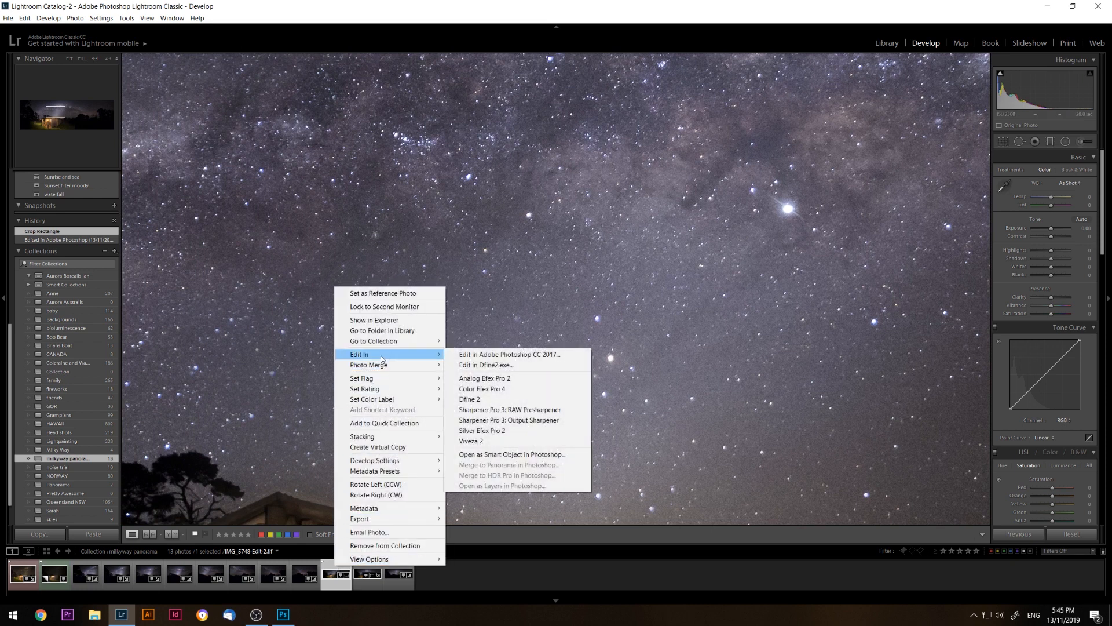
click(508, 400)
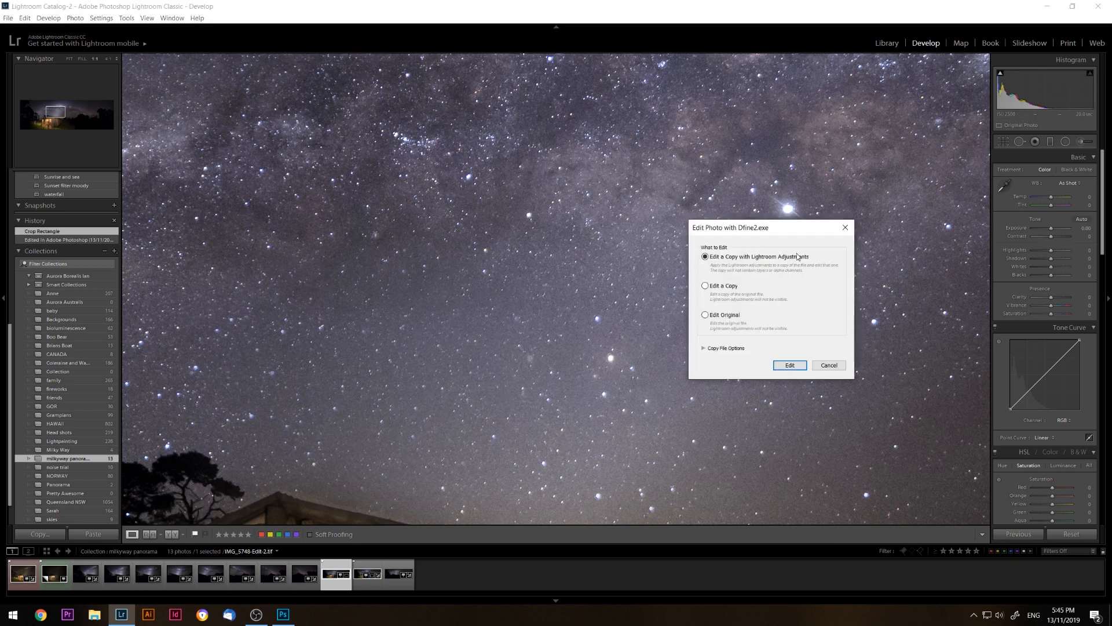
click(790, 366)
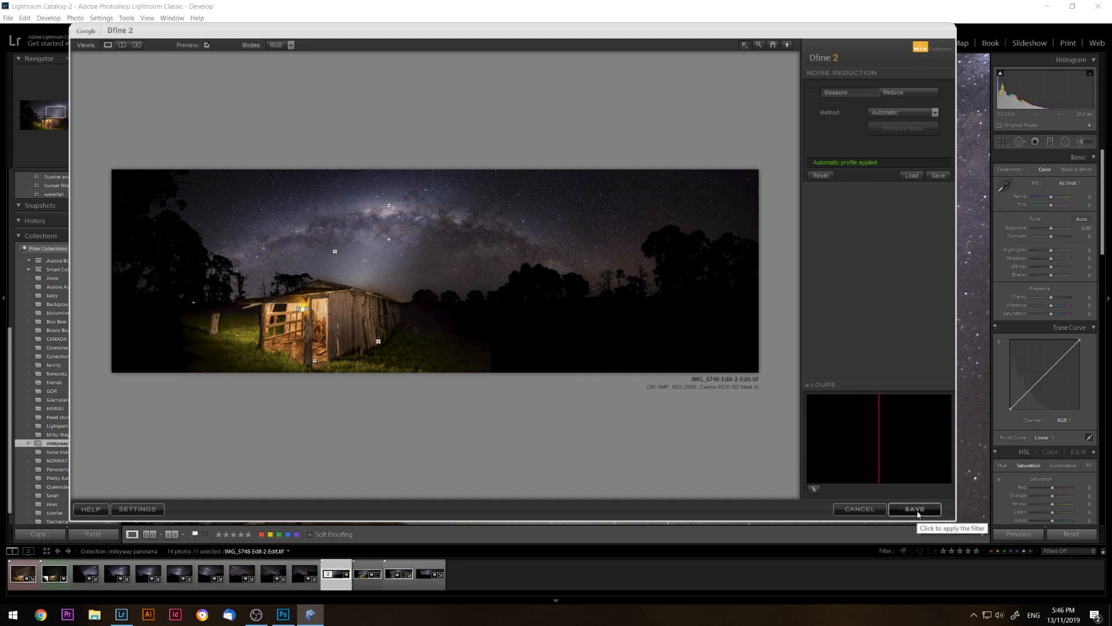
click(916, 510)
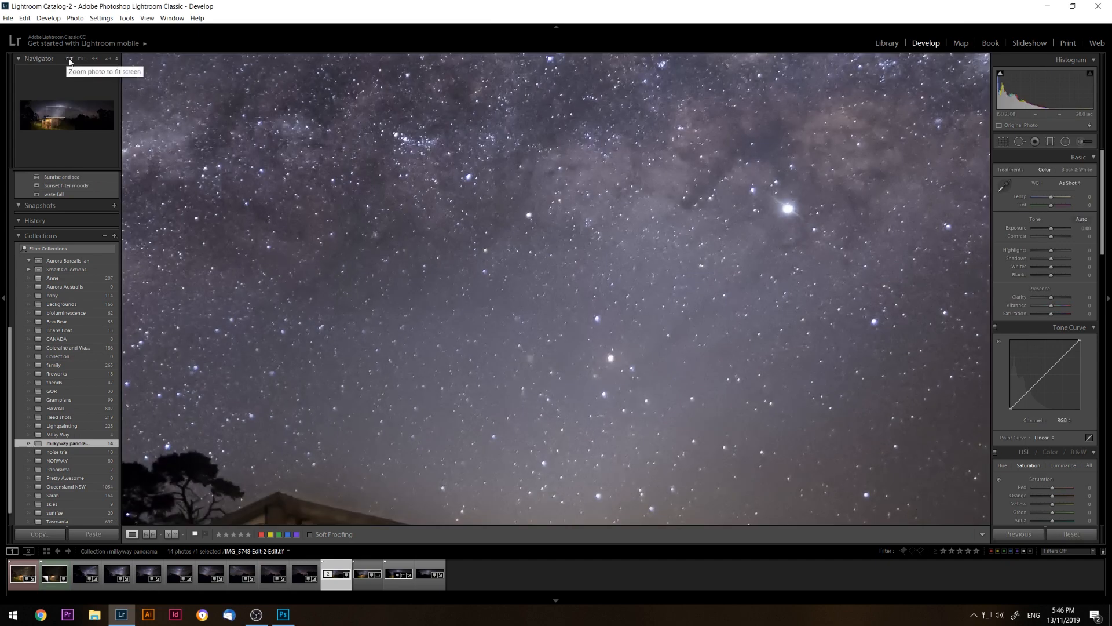
click(69, 59)
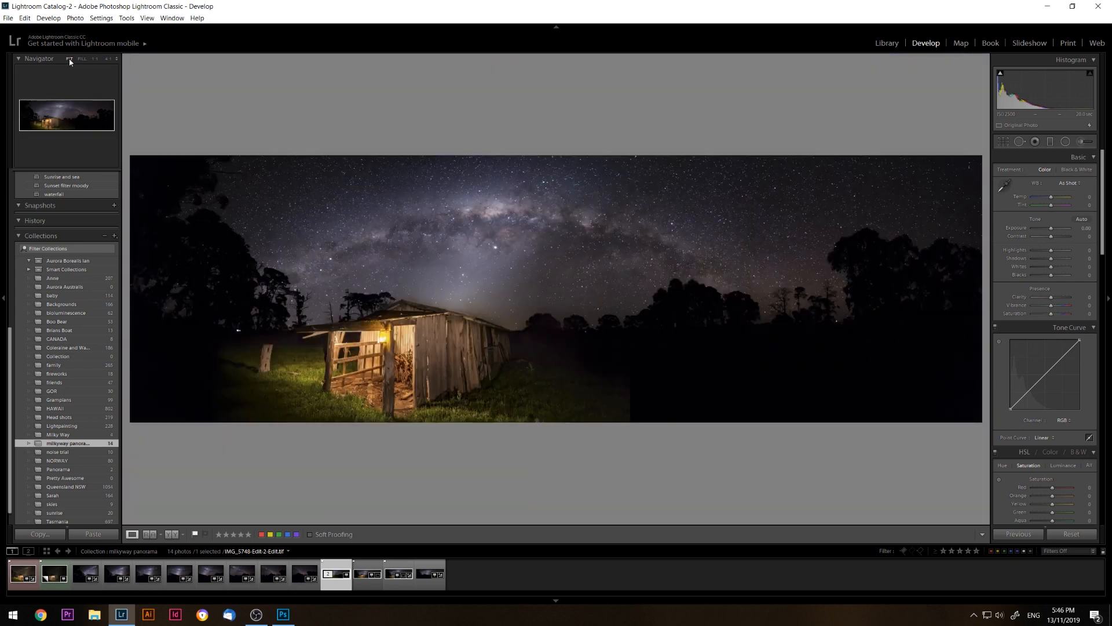